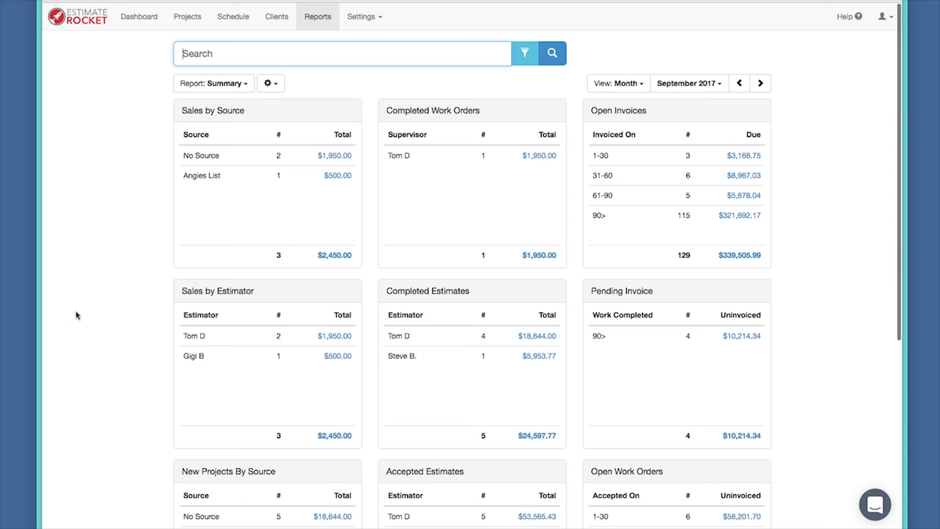
Step: Filter the summary report by the search terms "newburyport state"
click(317, 20)
text(newbies)
key(BackSpace)
key(BackSpace)
key(BackSpace)
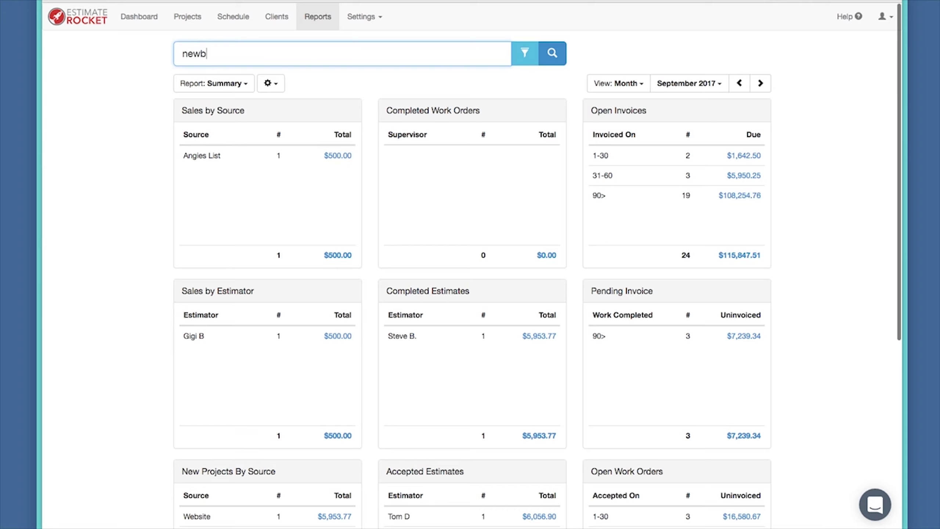
text(uryport)
text(state)
key(Return)
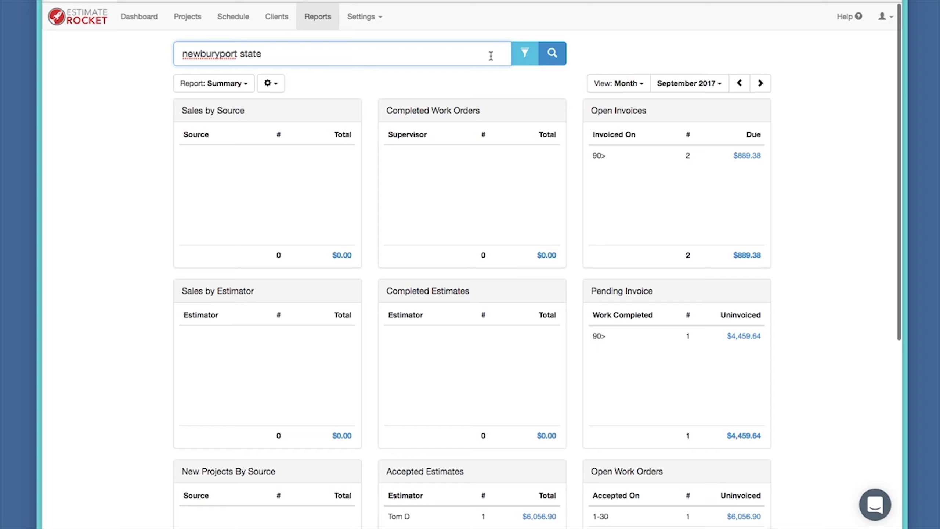
Step: Set the report's view to Quarter and go back to the April 1 - June 30 period
click(640, 86)
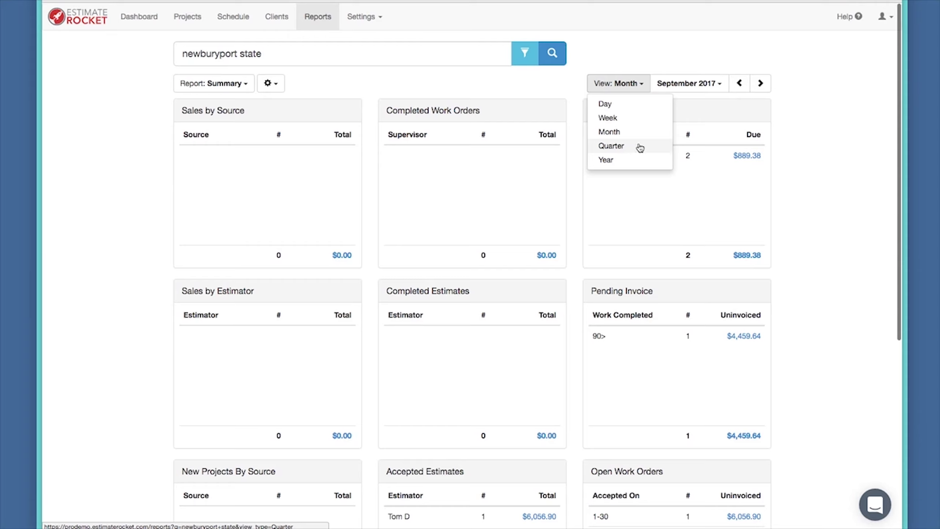
click(640, 146)
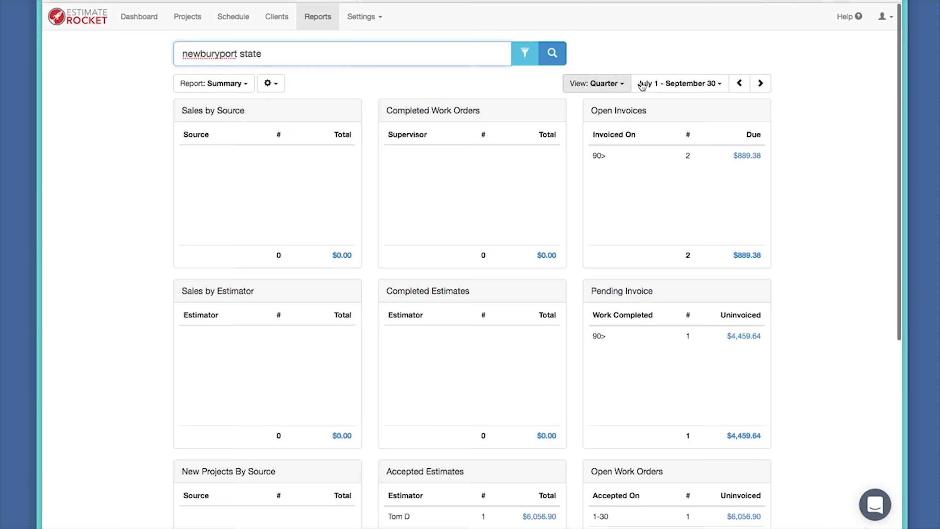
click(739, 83)
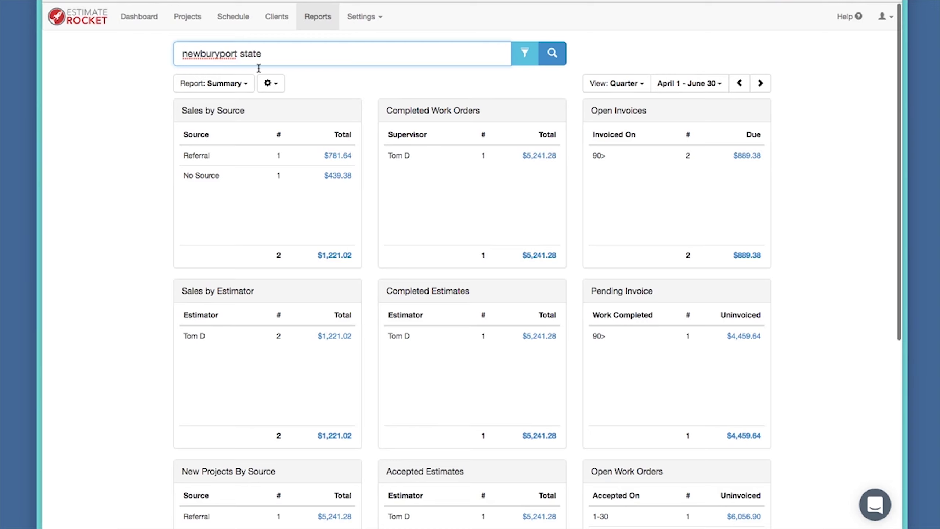
Step: Replace "state" in the report search with the tags "#residen #inter", keeping "newburyport"
drag(239, 56, 285, 53)
key(BackSpace)
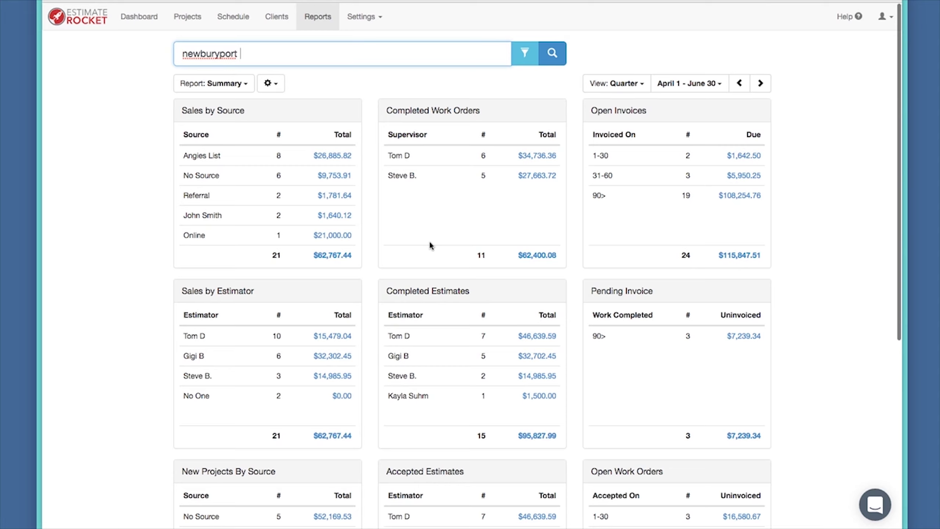
text(#residen)
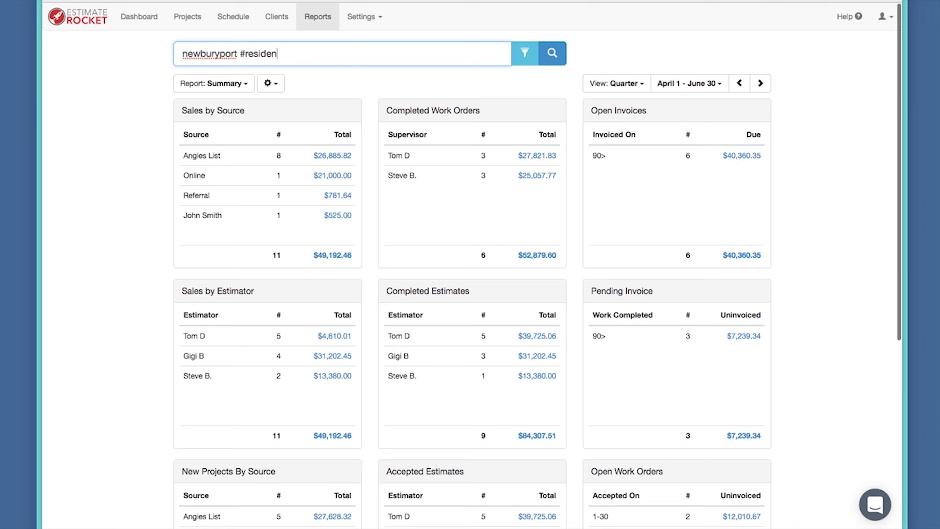
text(#inter)
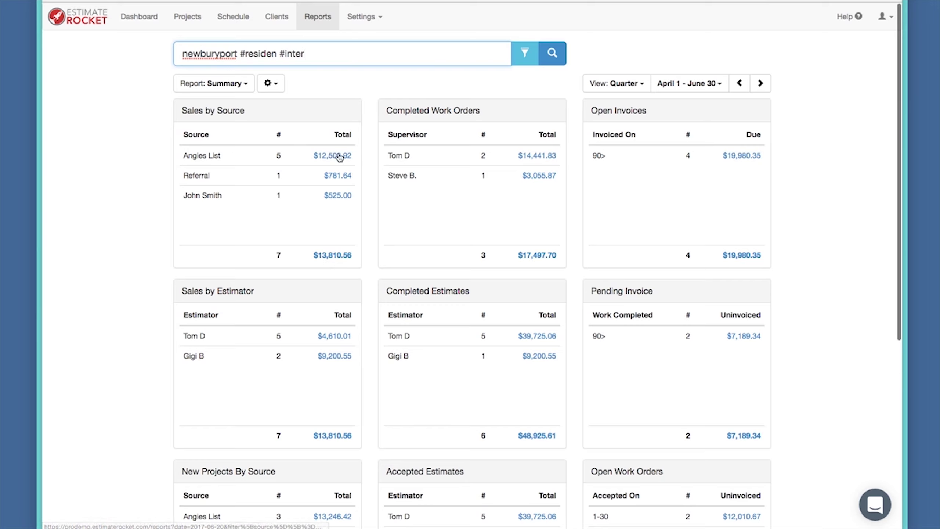
Step: Open the overall total of Sales by Source and inspect the Smith Residence project from the 04/21 invoice
click(332, 255)
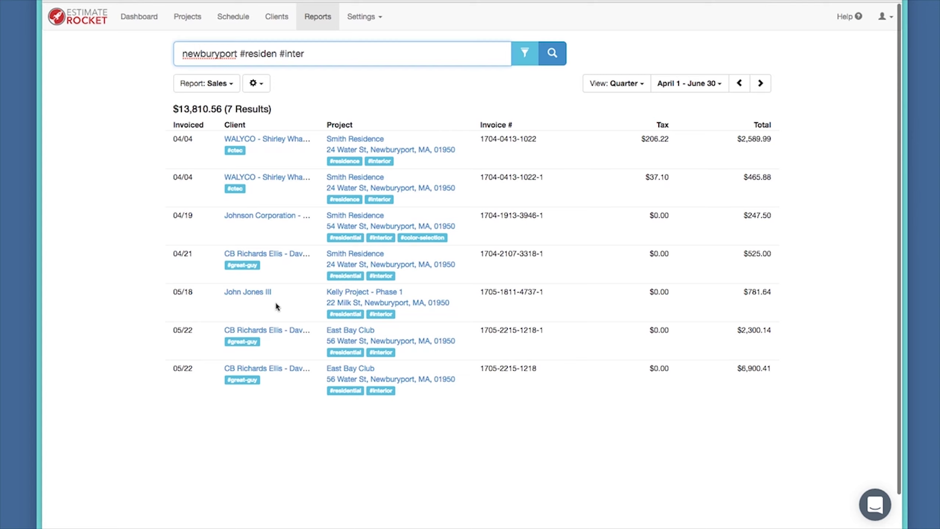
click(414, 266)
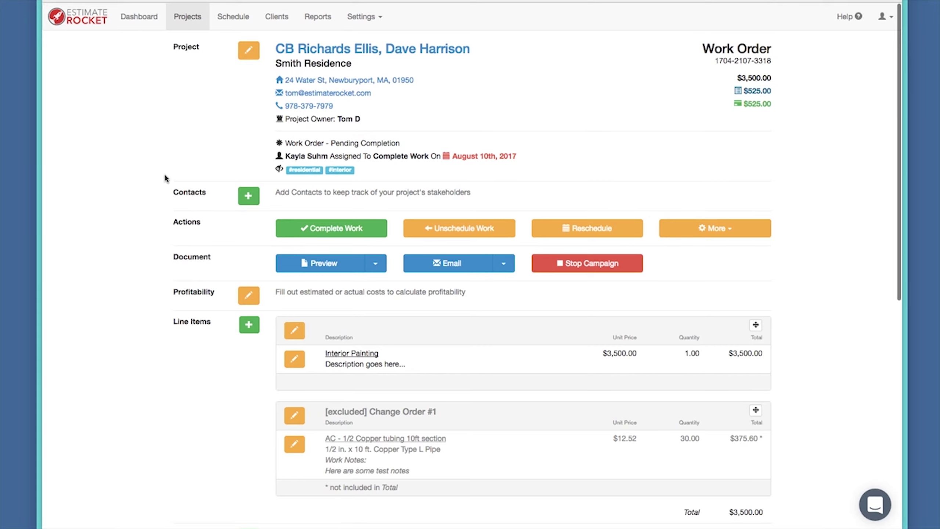
scroll(164, 177, down, 5)
scroll(164, 180, up, 5)
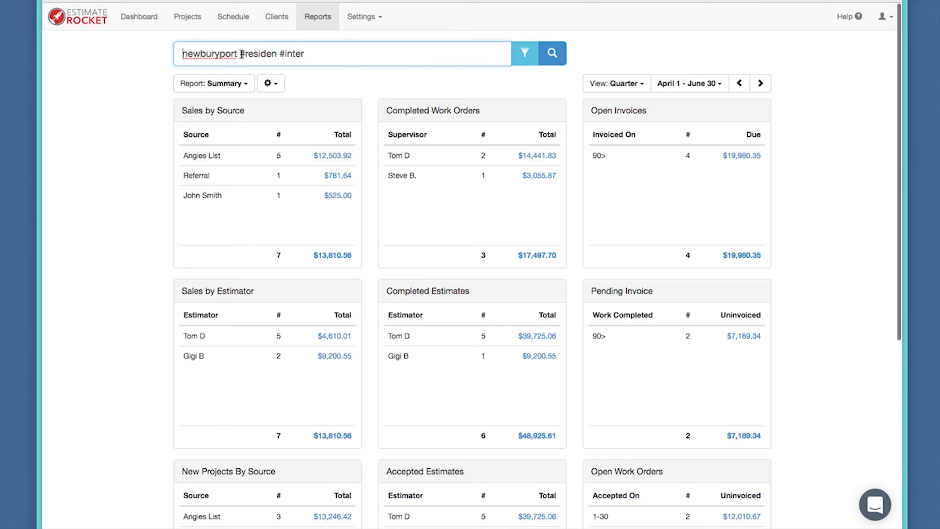
Step: Clear the summary report's search terms and open the No Source sales listed under Sales by Source
key(super+a)
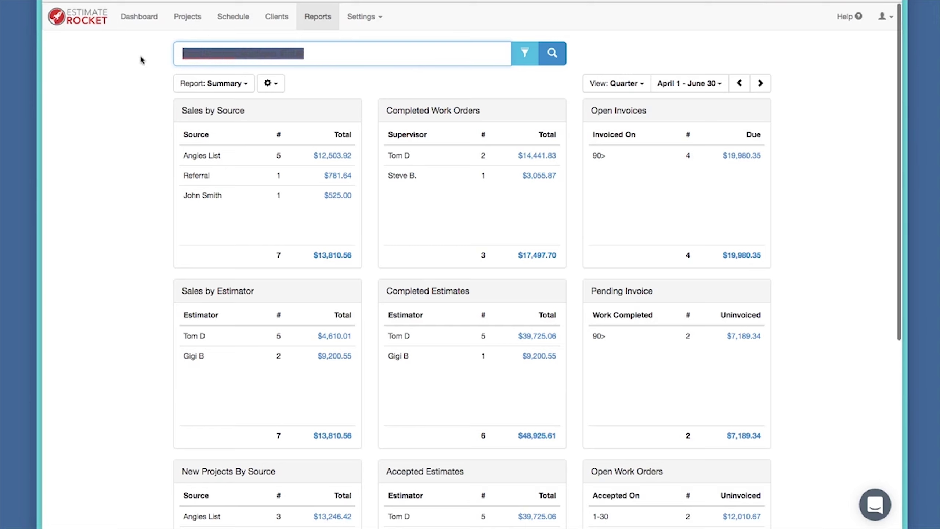
key(BackSpace)
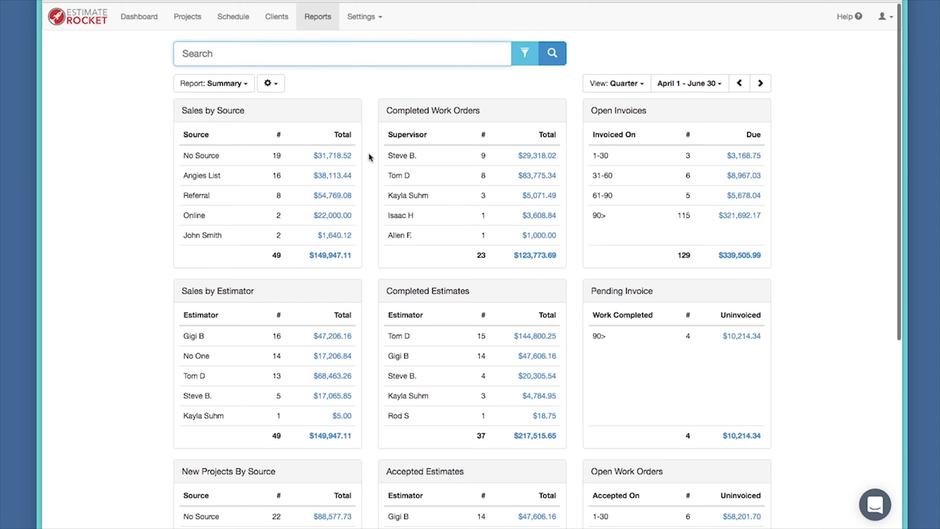
click(337, 160)
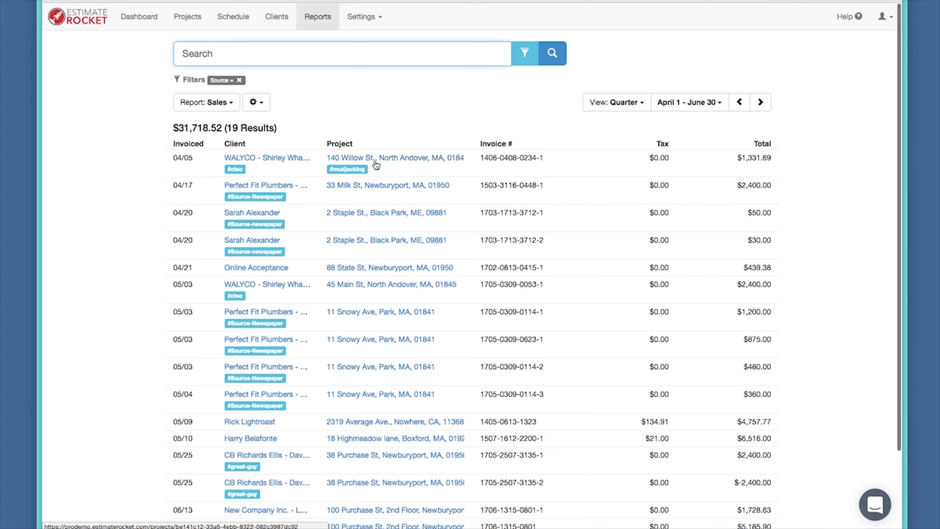
Step: Open the project of the first invoice, dated 04/05, in a new browser tab and switch to it
right_click(384, 159)
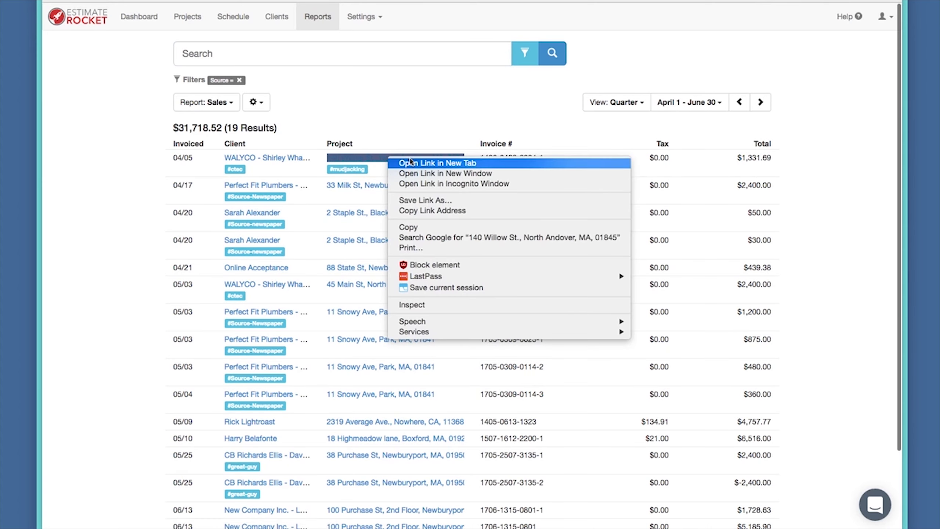
click(412, 160)
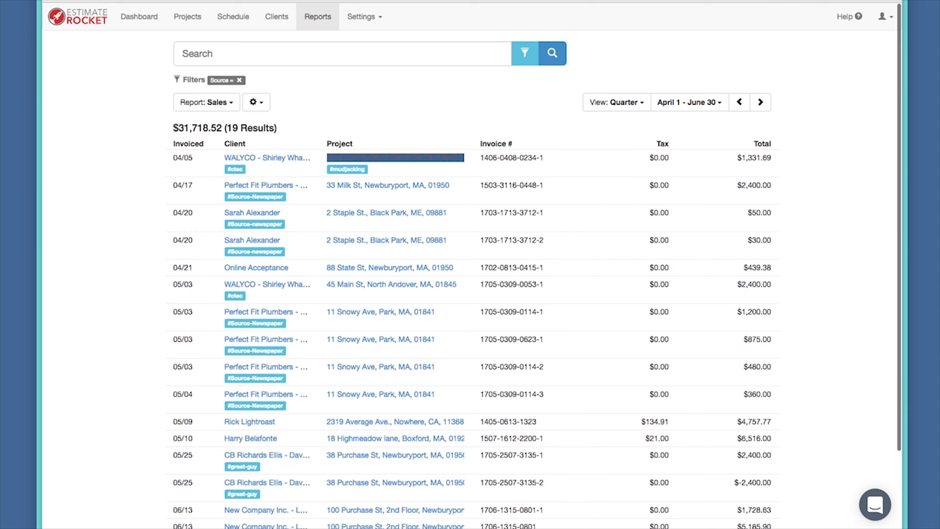
key(ctrl+Tab)
Step: Set the project's source to Referral, save it, and recheck the project details without further changes
click(248, 51)
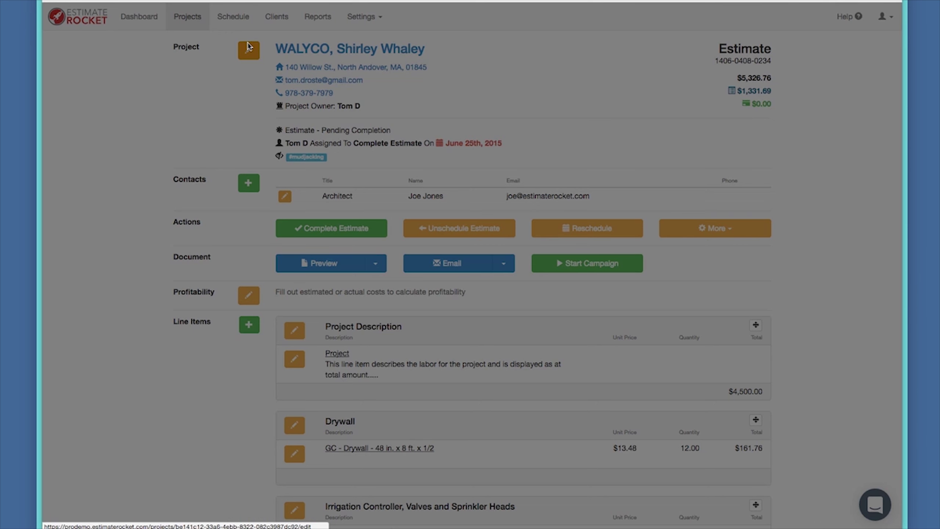
click(400, 321)
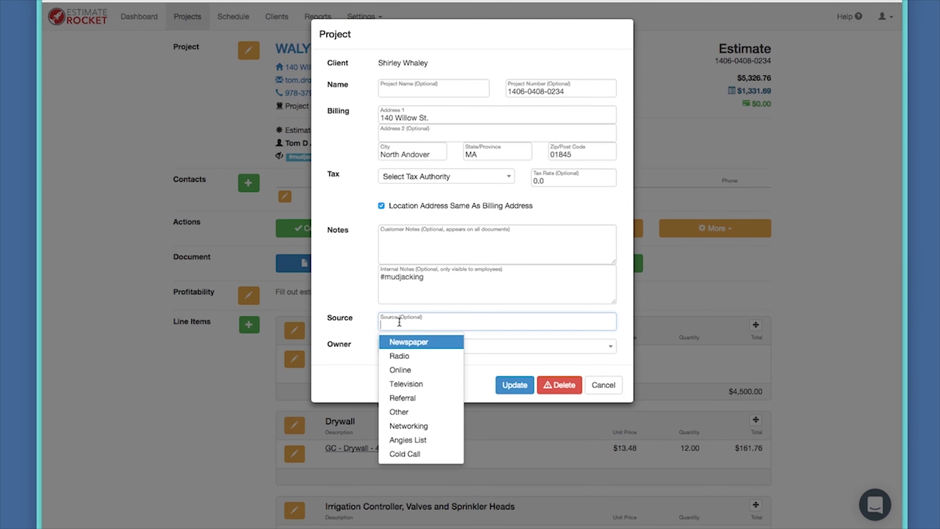
click(407, 398)
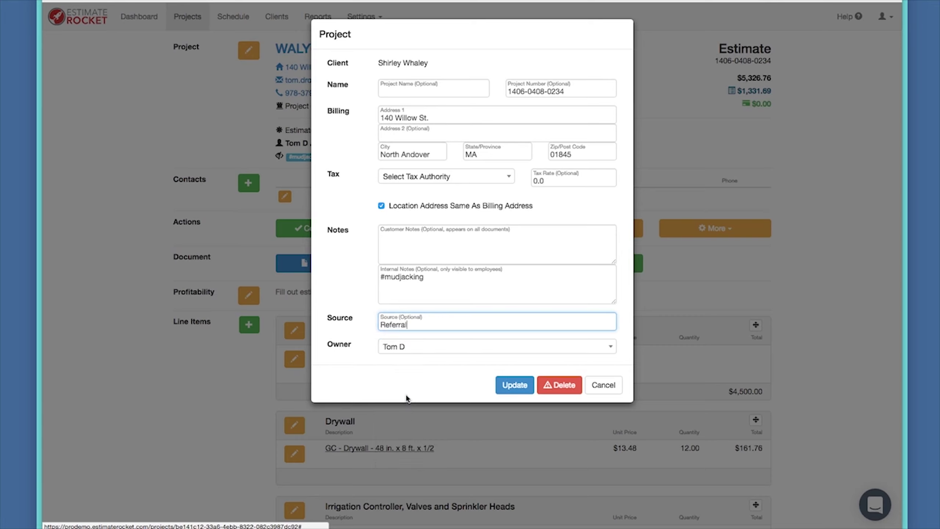
click(513, 389)
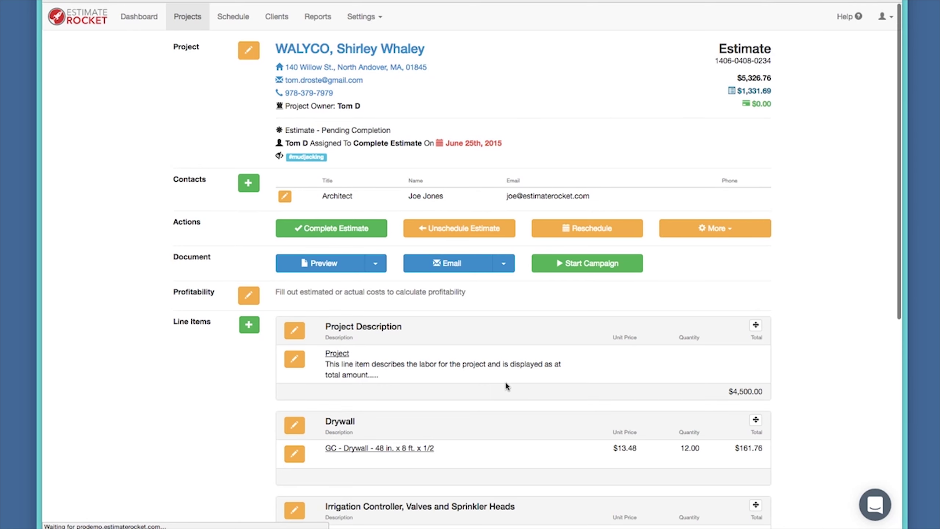
click(250, 53)
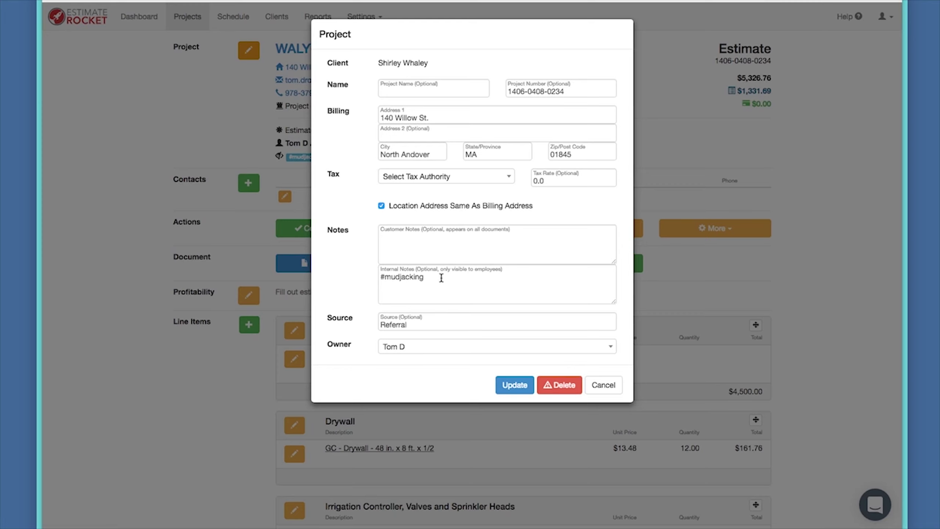
click(603, 386)
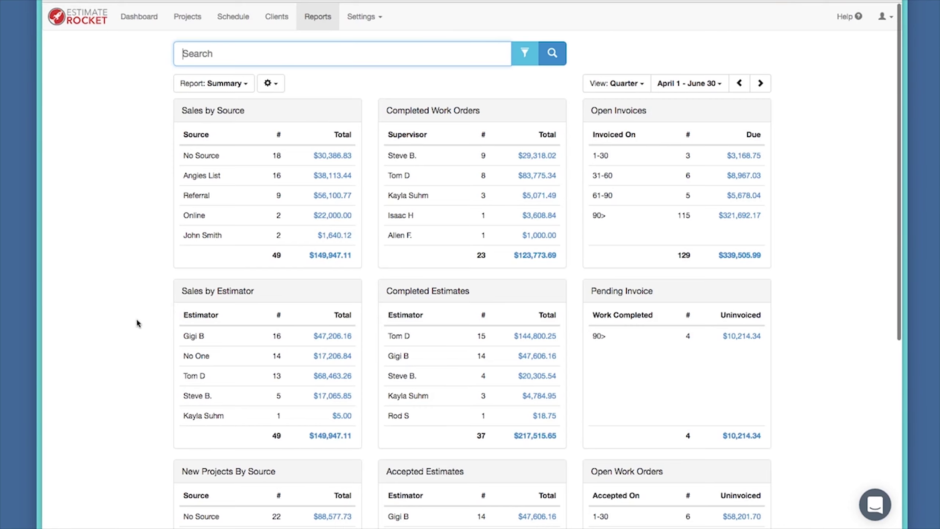
Step: Examine the quarter's summary cards, covering sales, new projects, work orders, estimates and invoices
scroll(136, 325, down, 2)
scroll(136, 322, down, 1)
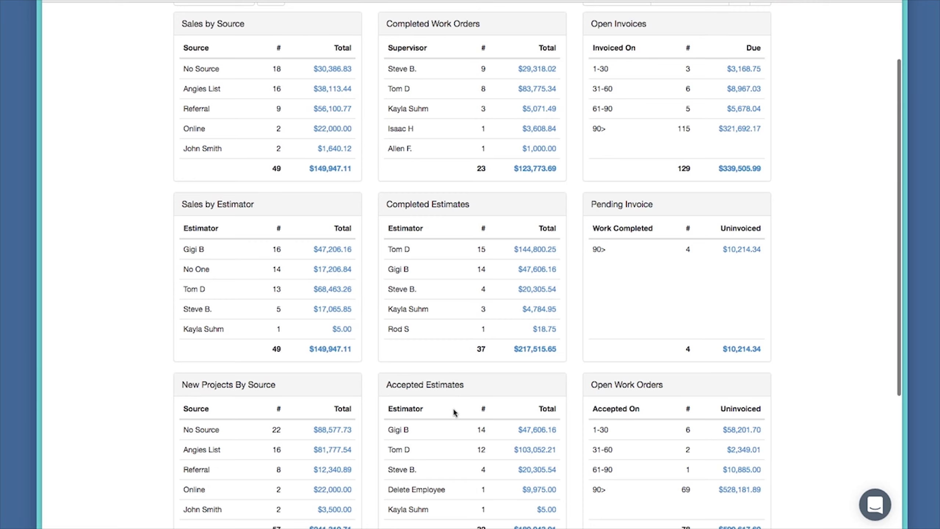
scroll(454, 412, down, 1)
scroll(454, 412, up, 2)
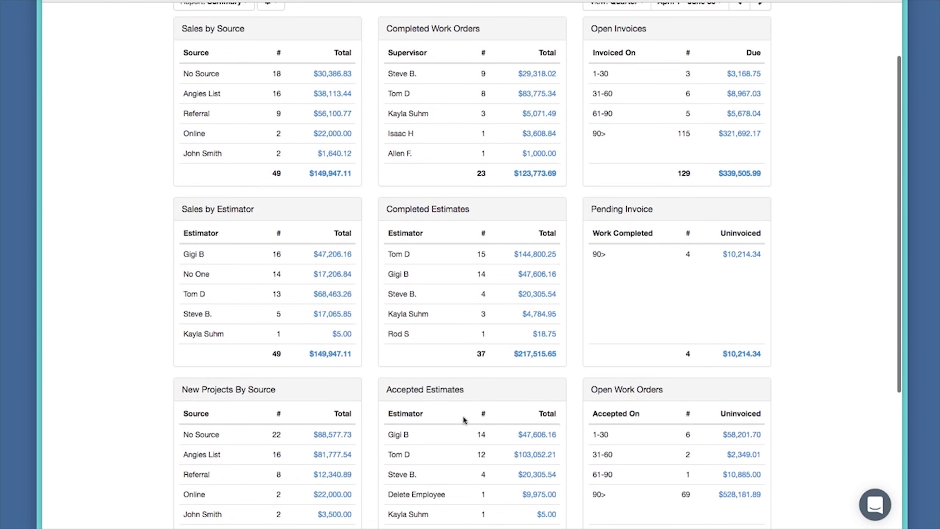
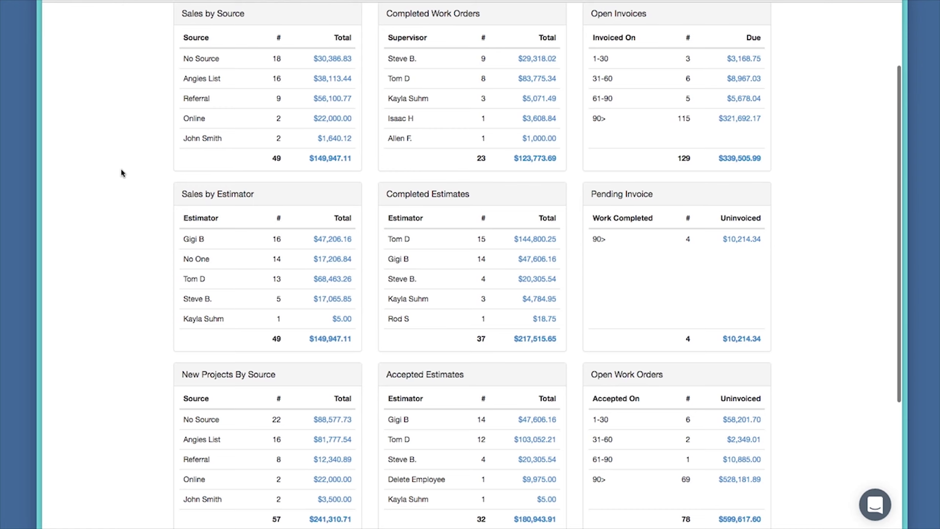
scroll(106, 254, down, 5)
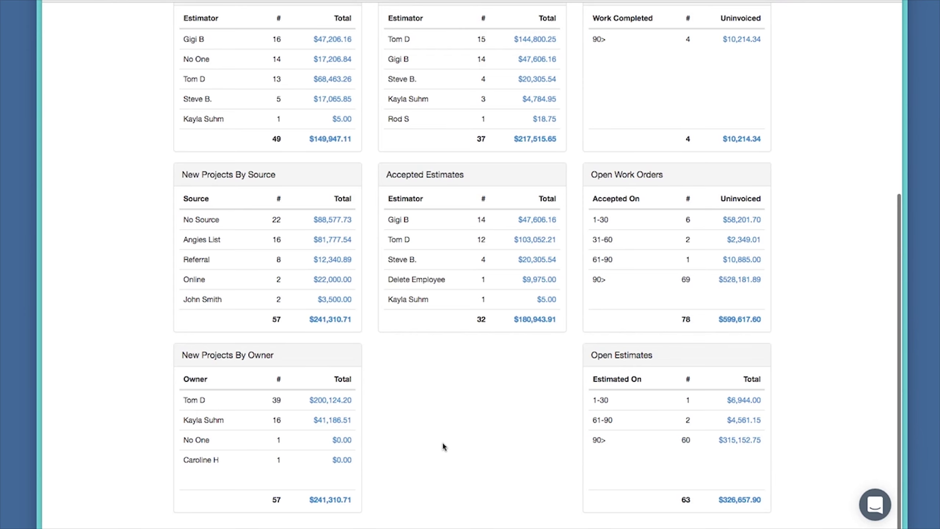
scroll(443, 447, up, 5)
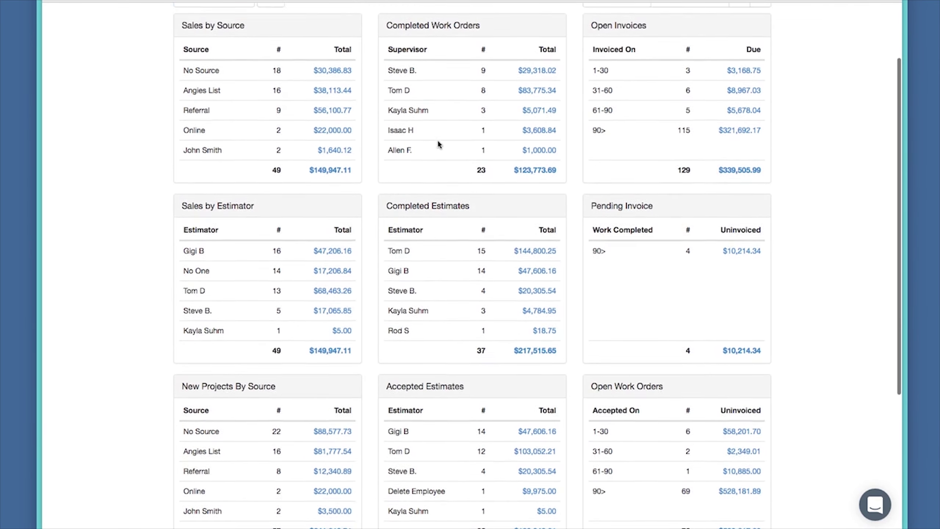
scroll(440, 147, up, 3)
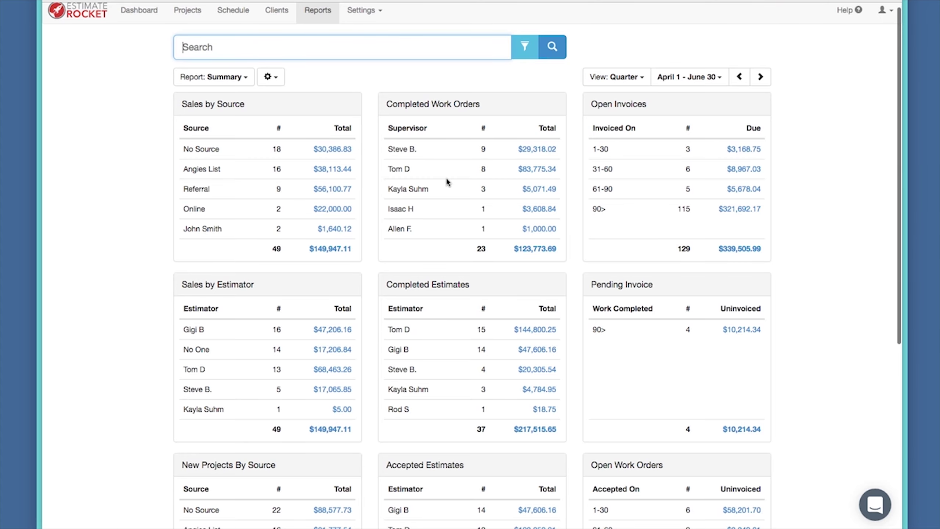
scroll(445, 179, down, 5)
scroll(444, 181, up, 3)
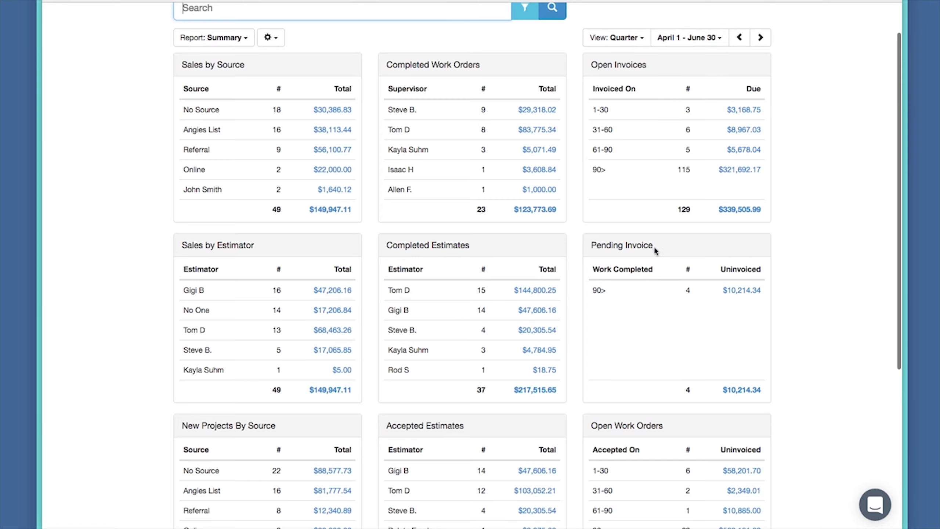
Step: Switch the summary report to the Year view and look through its cards for 2017
click(638, 38)
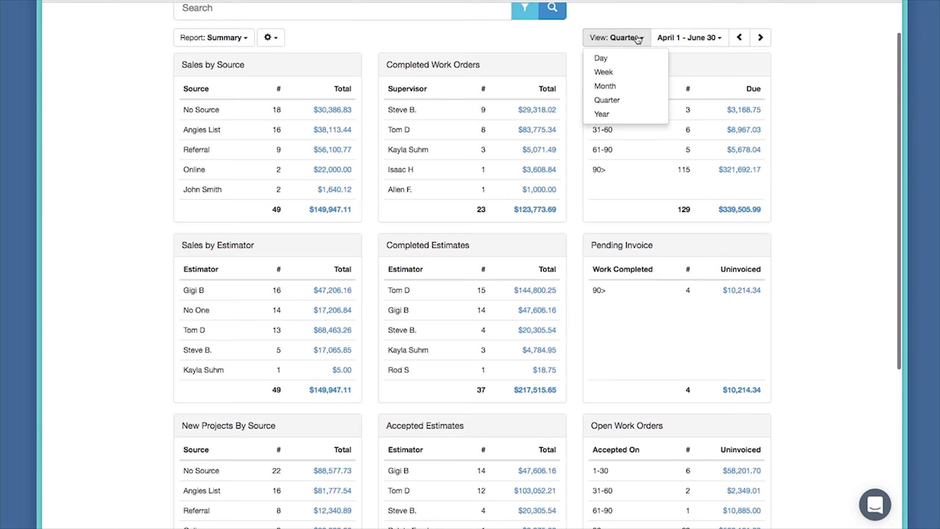
click(603, 115)
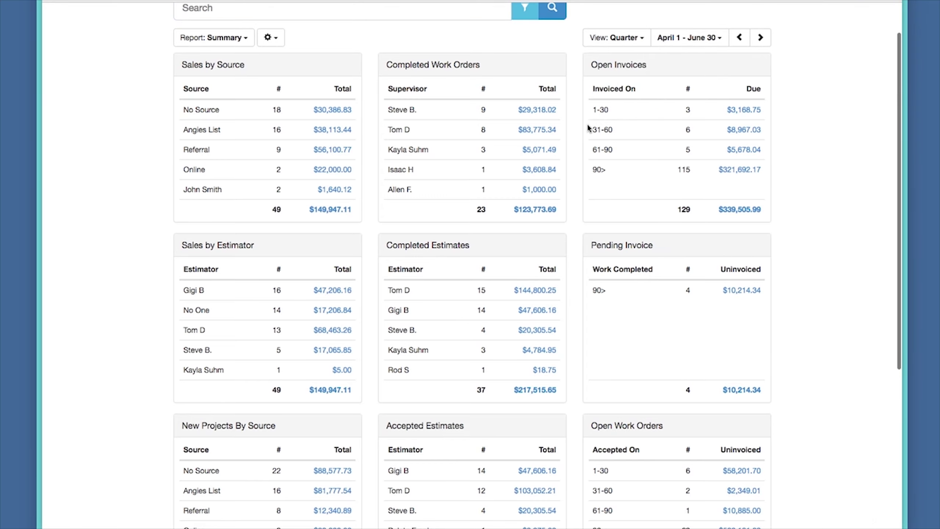
scroll(563, 151, down, 2)
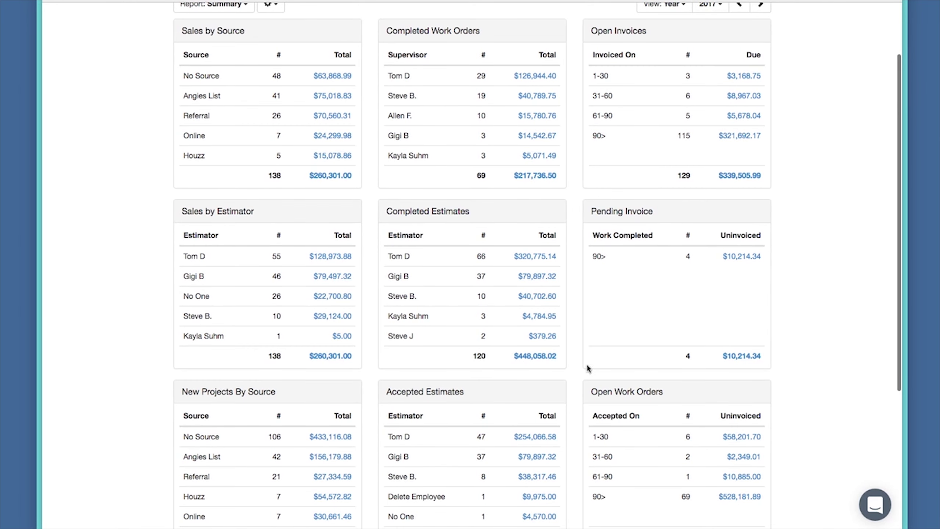
scroll(623, 301, up, 3)
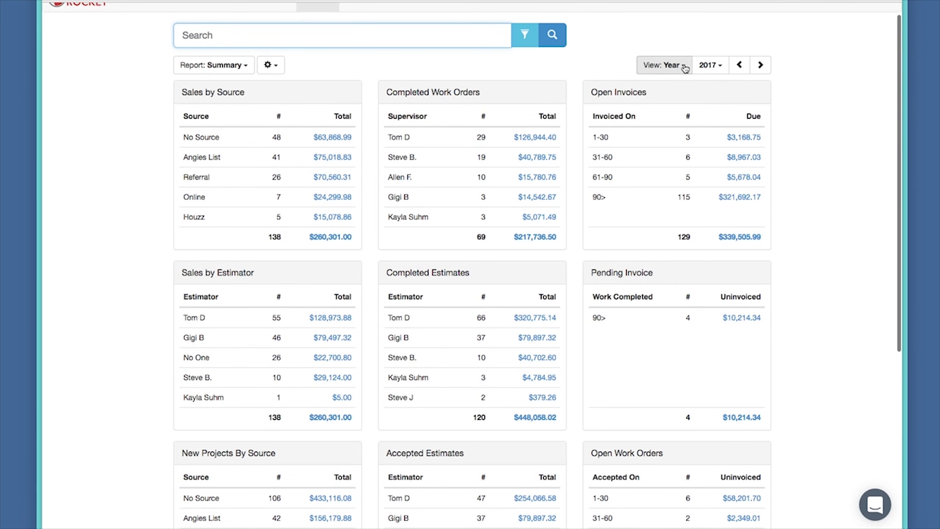
Step: Return the summary report to the Quarter view
click(685, 68)
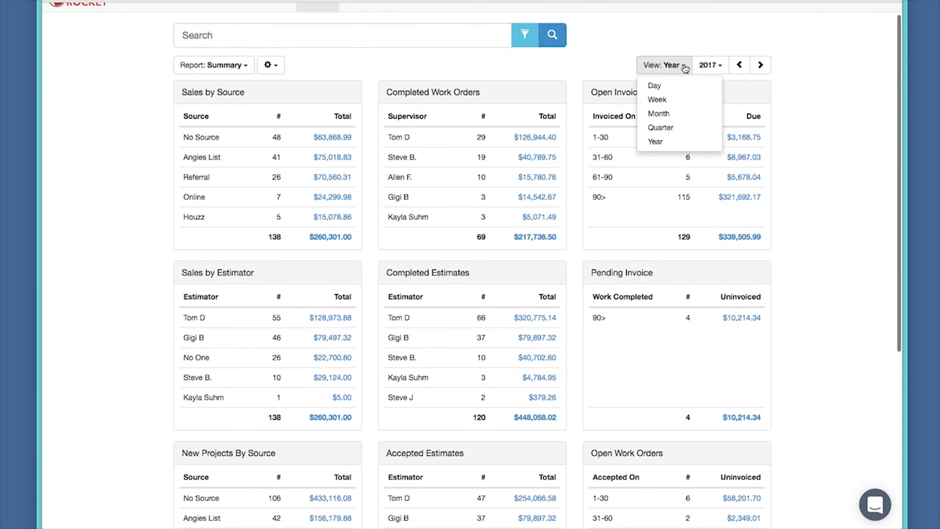
click(661, 127)
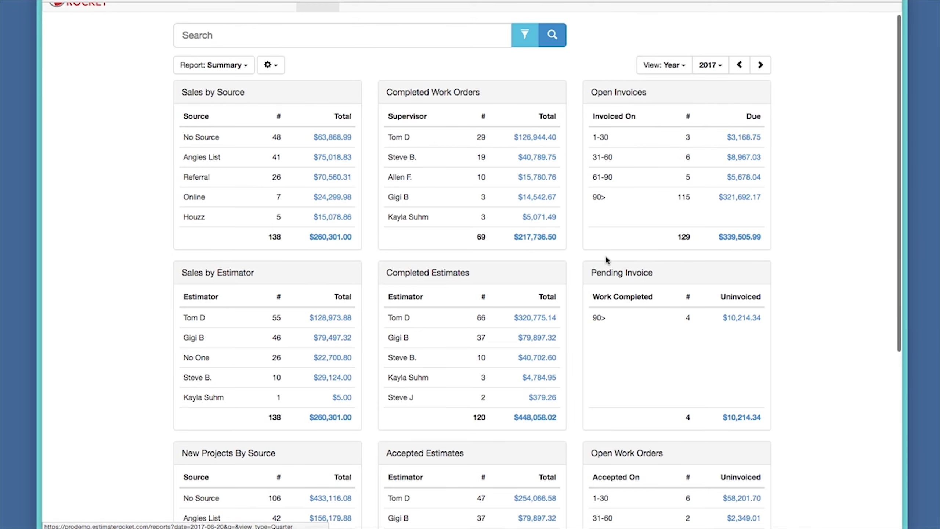
Step: Open the quarter's completed estimates for the second-listed estimator in a separate tab and review the list
scroll(578, 273, down, 3)
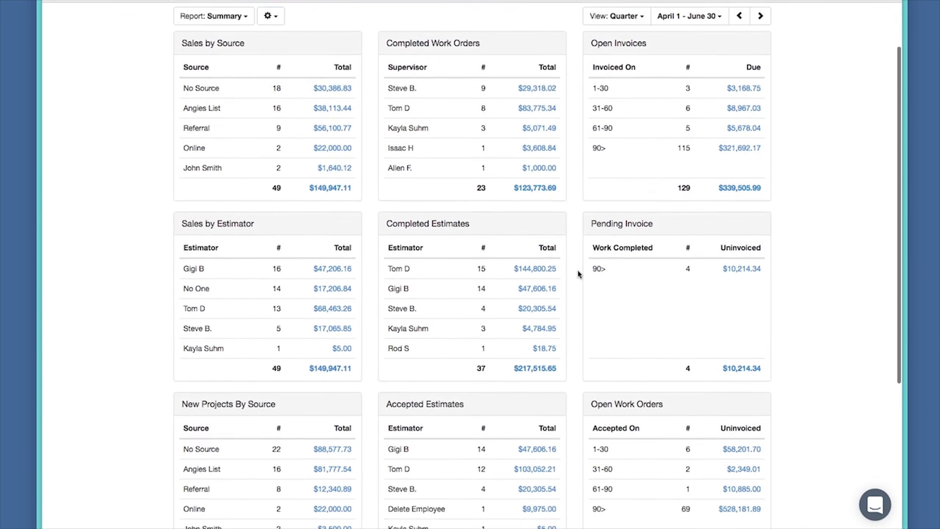
scroll(578, 269, down, 5)
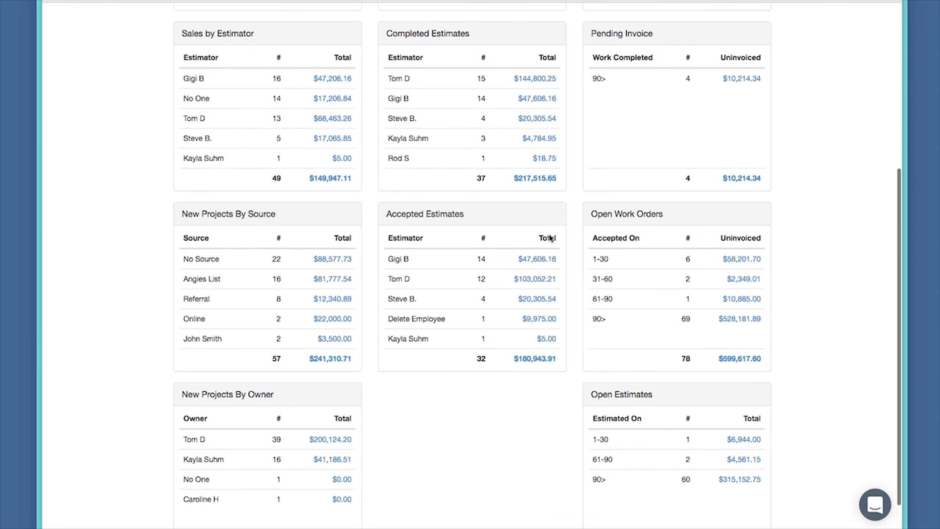
right_click(535, 100)
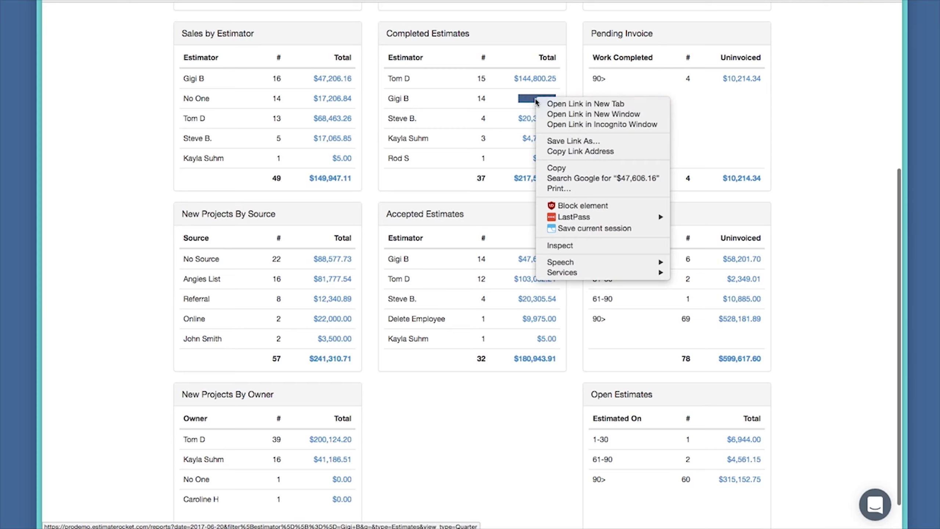
click(551, 104)
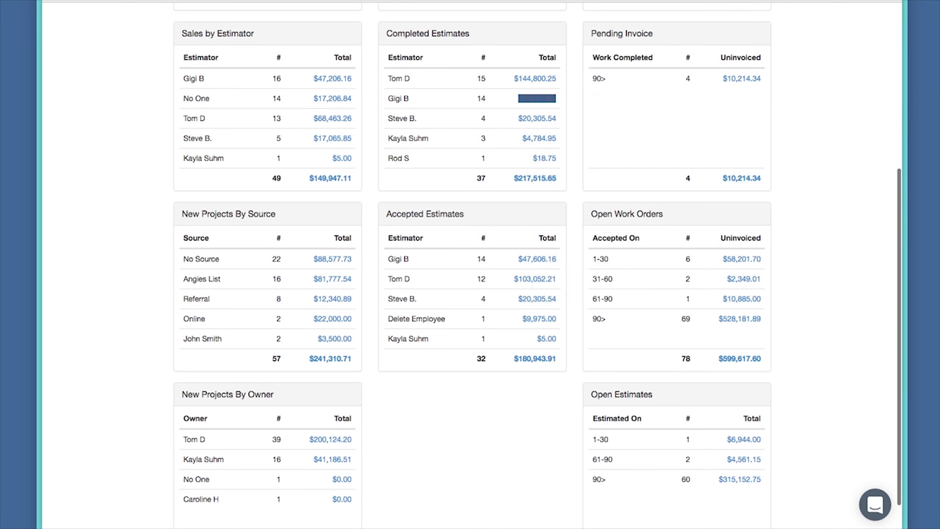
key(ctrl+Tab)
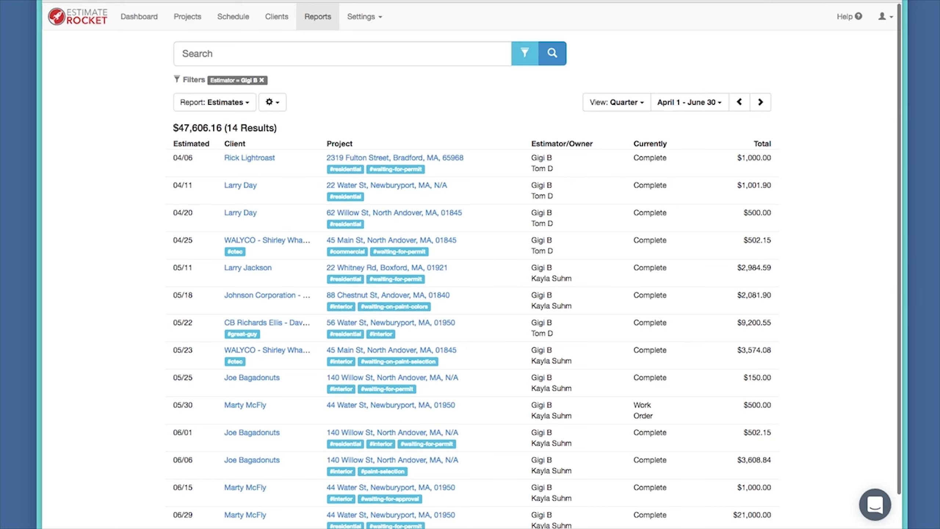
Step: Return to the quarterly summary and open the full list behind the Open Invoices total in a separate tab
key(ctrl+shift+Tab)
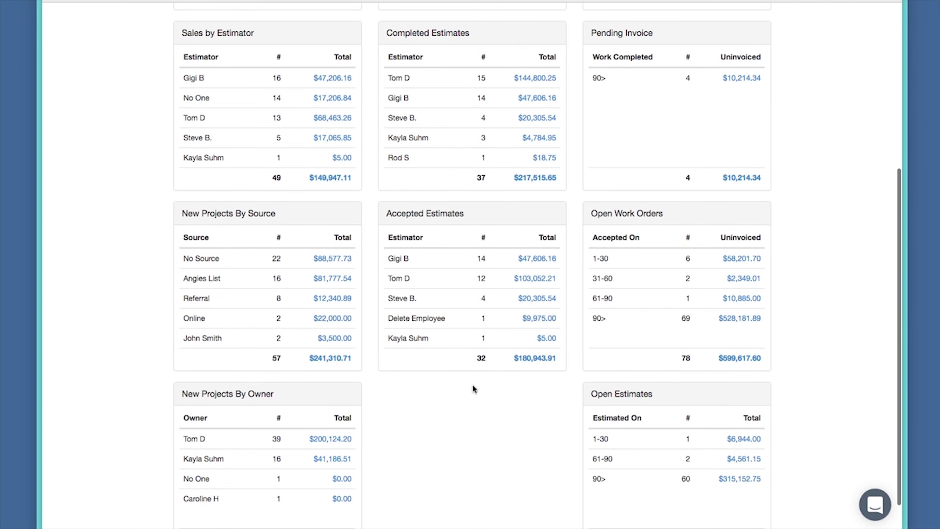
scroll(473, 393, down, 1)
scroll(470, 396, up, 1)
scroll(857, 335, up, 7)
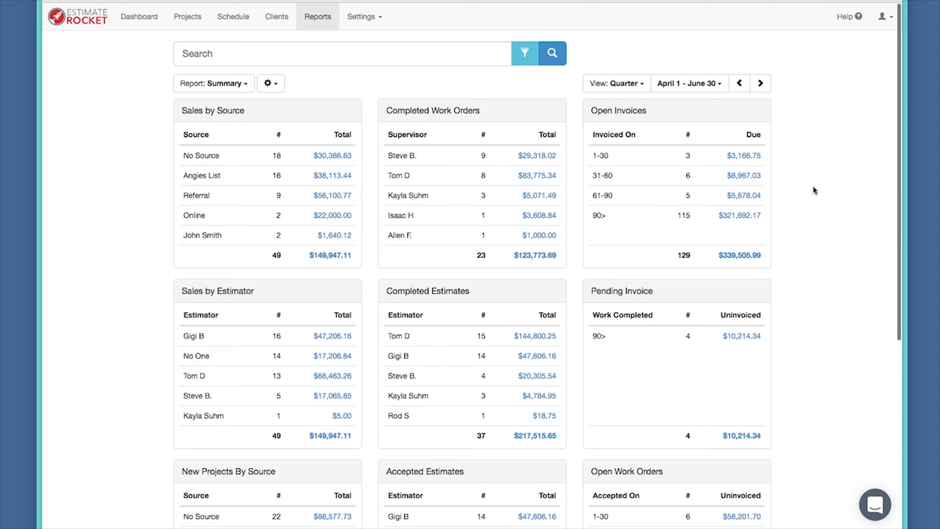
scroll(813, 188, down, 2)
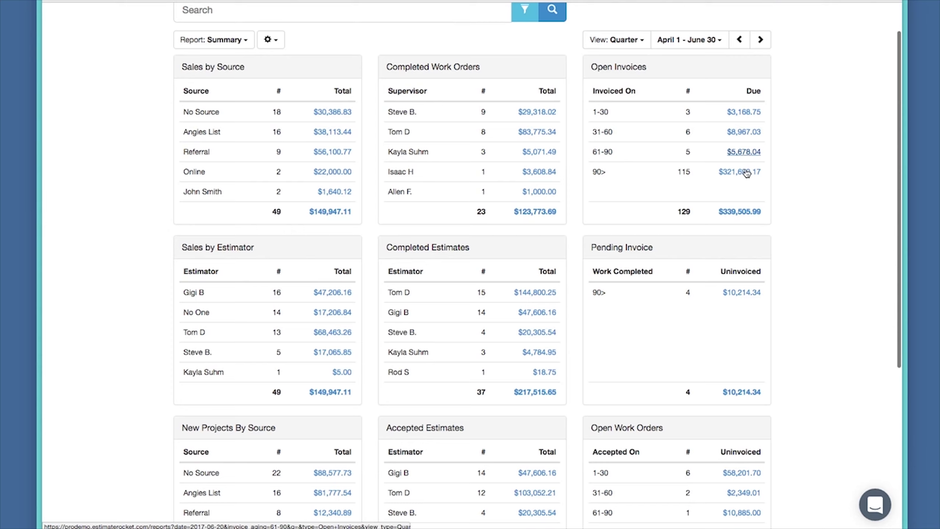
right_click(739, 213)
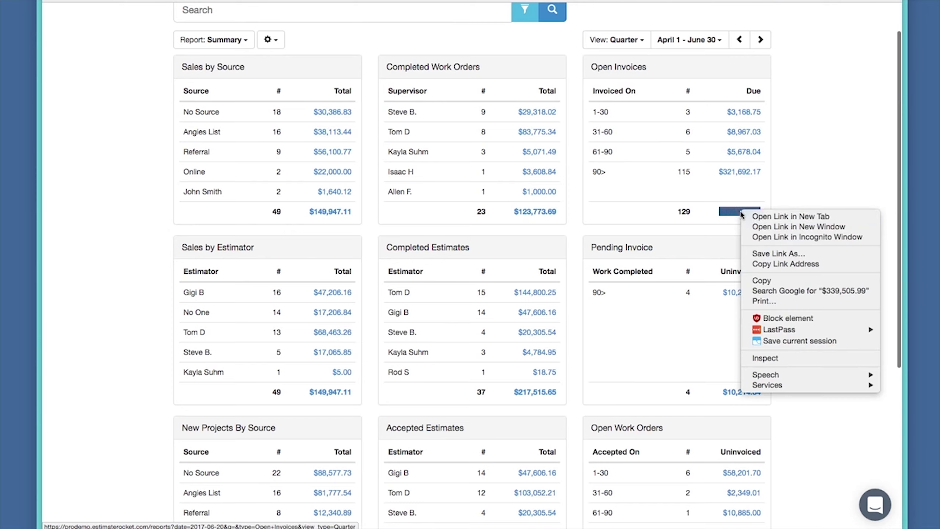
click(764, 212)
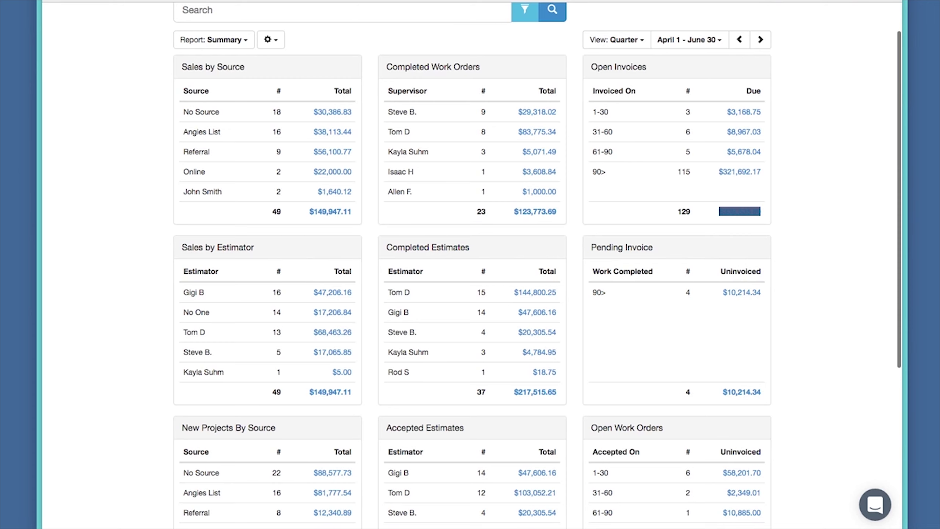
key(ctrl+Tab)
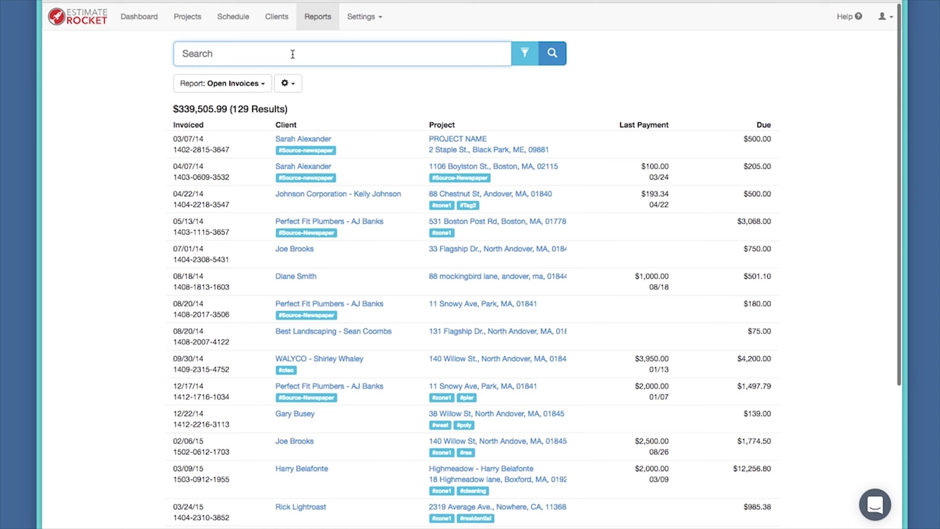
Step: Filter the open invoices by part of the client's surname, look through the list, and check its print preview without printing
text(whal)
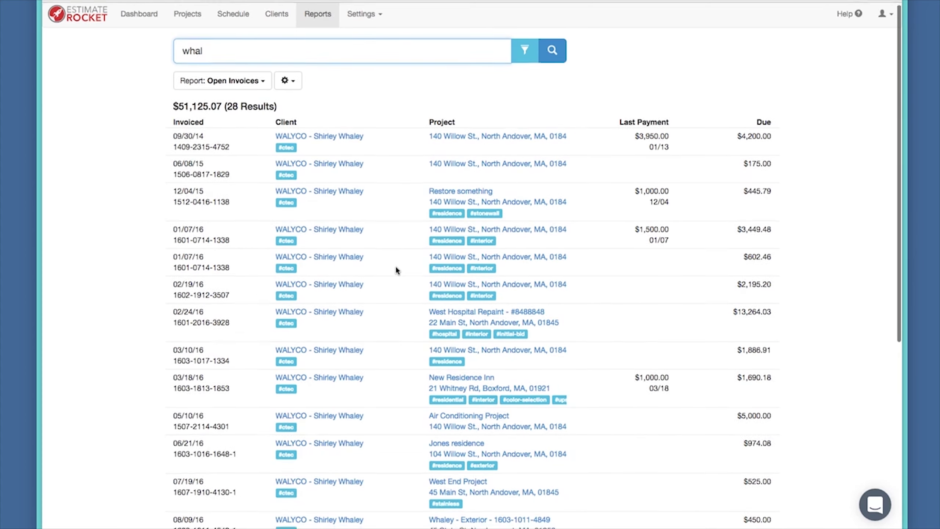
scroll(394, 266, down, 6)
scroll(393, 271, down, 6)
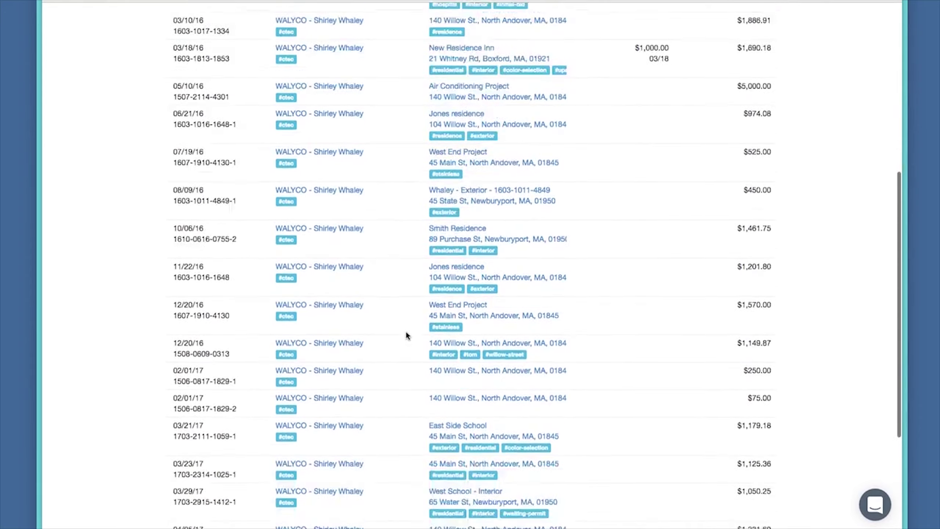
scroll(403, 349, up, 12)
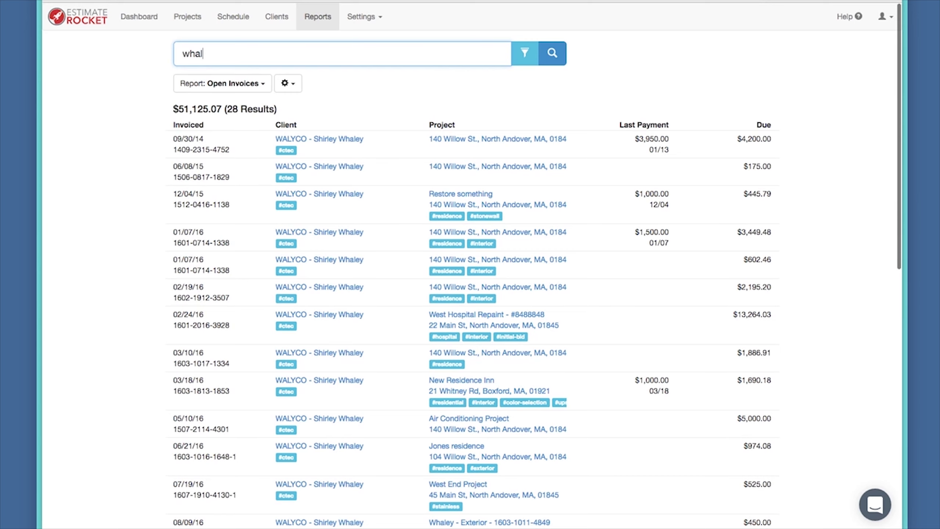
key(super+p)
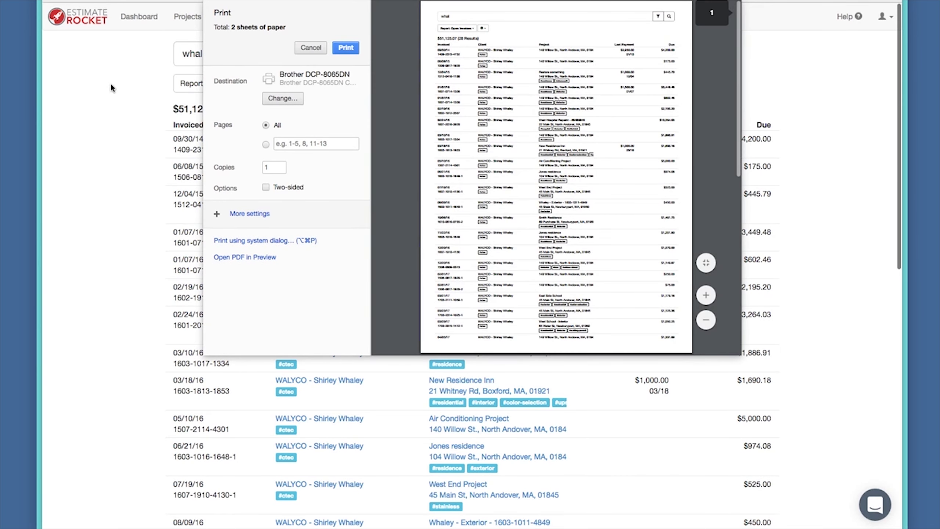
click(309, 47)
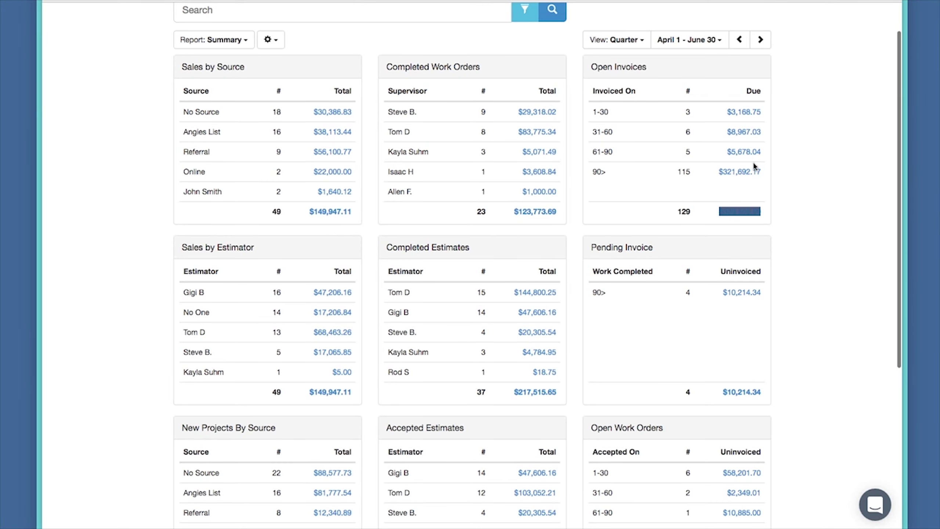
Step: Look over the remaining quarterly summary cards and switch the report from Summary to Profitability
scroll(777, 322, down, 5)
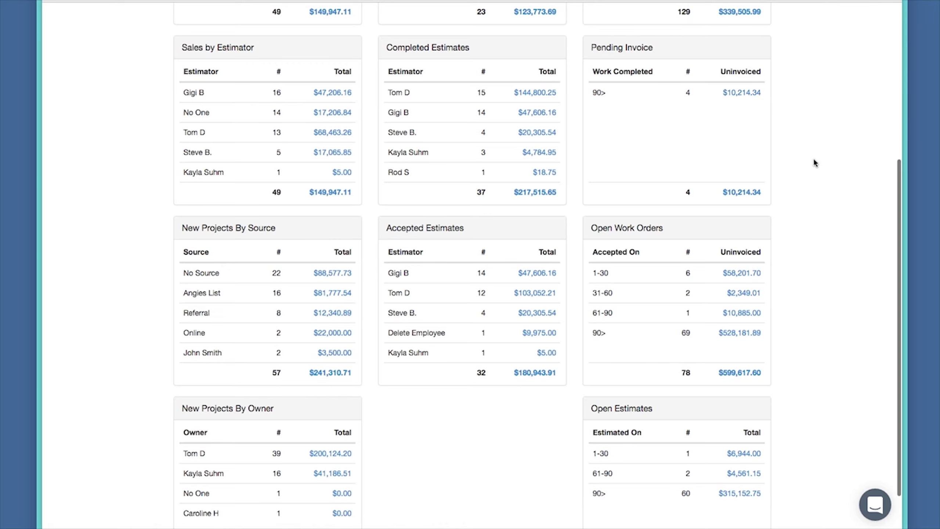
scroll(813, 158, down, 3)
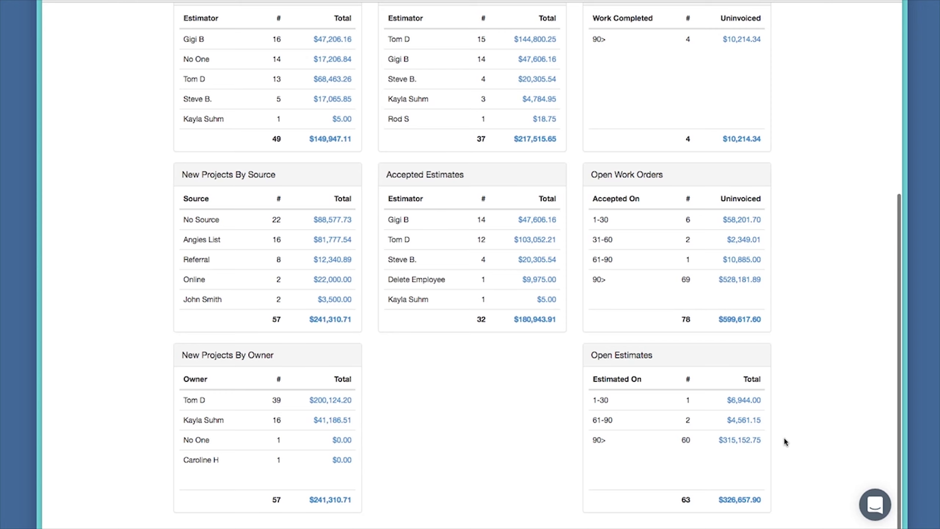
scroll(786, 443, up, 5)
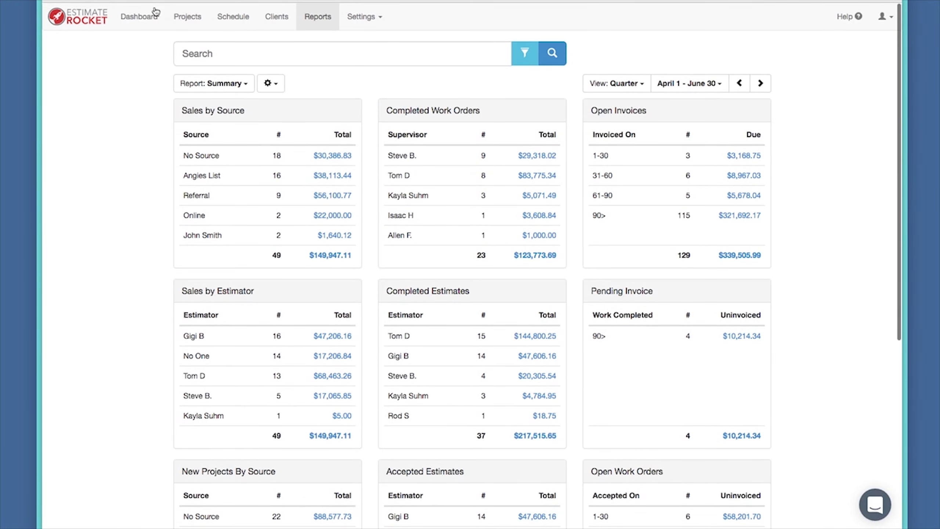
click(242, 84)
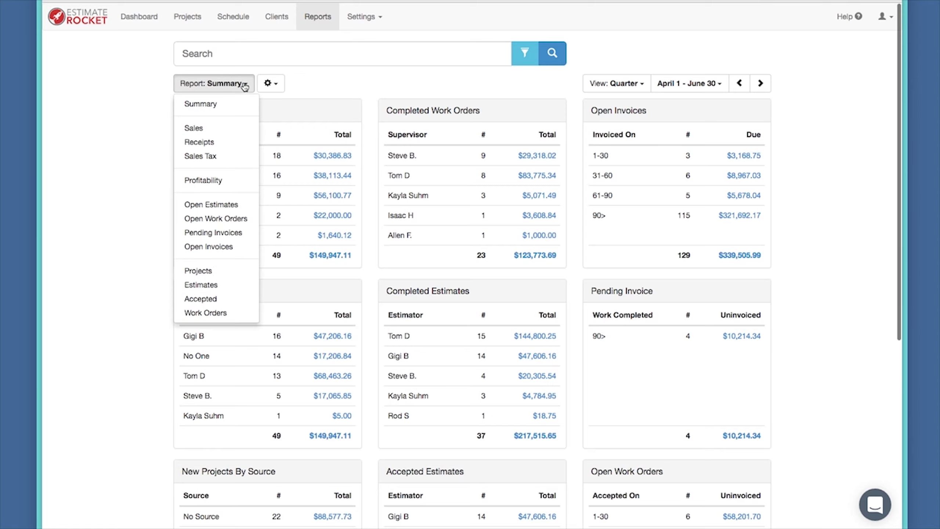
click(218, 181)
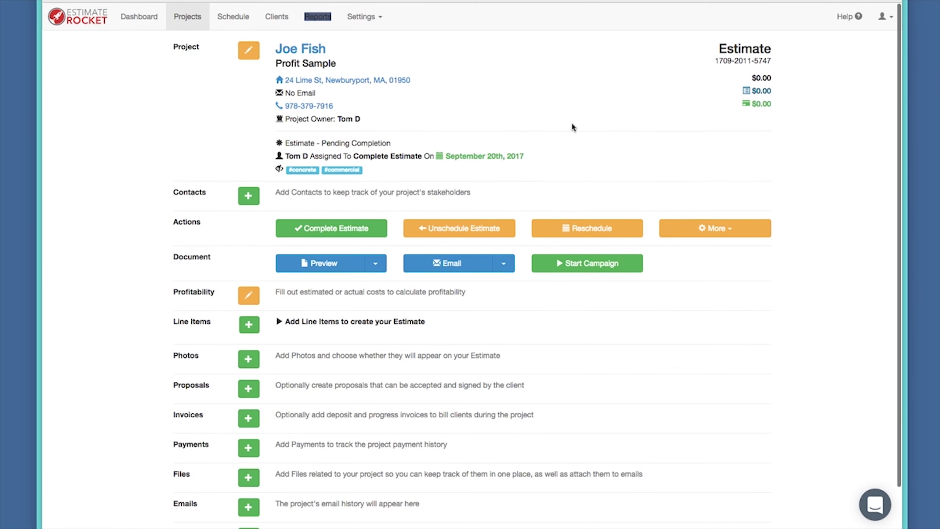
Step: Add the New Shower Door Installation template to the estimate, with quantities of 10 copper tubing, 16 electrician labor and 4 general labor
click(248, 326)
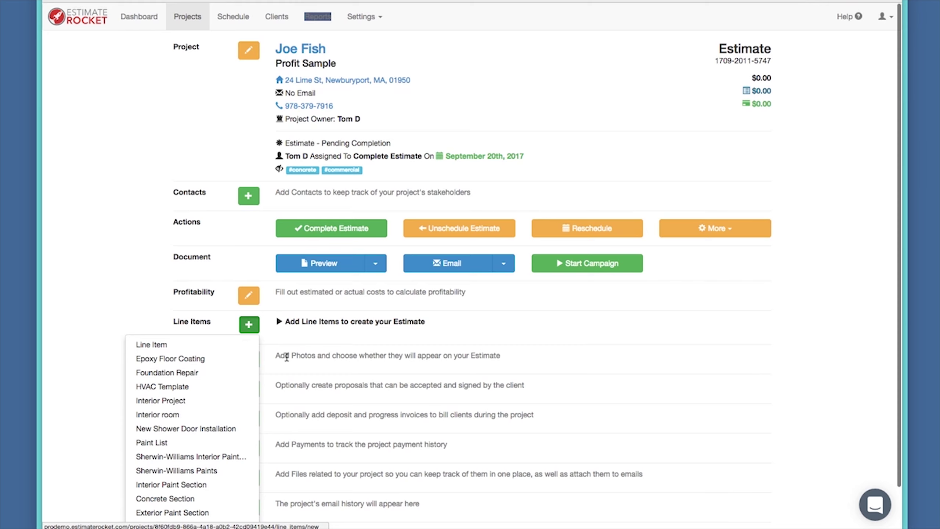
scroll(274, 370, down, 1)
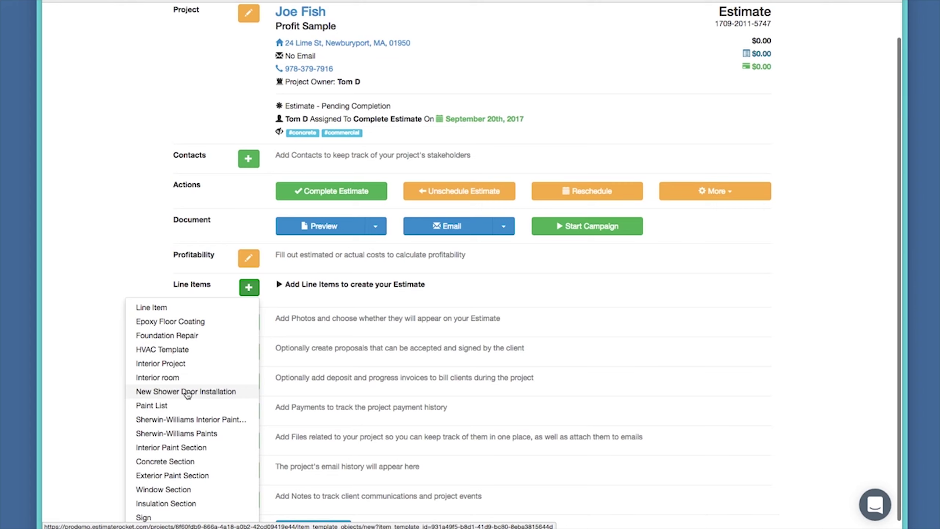
click(187, 392)
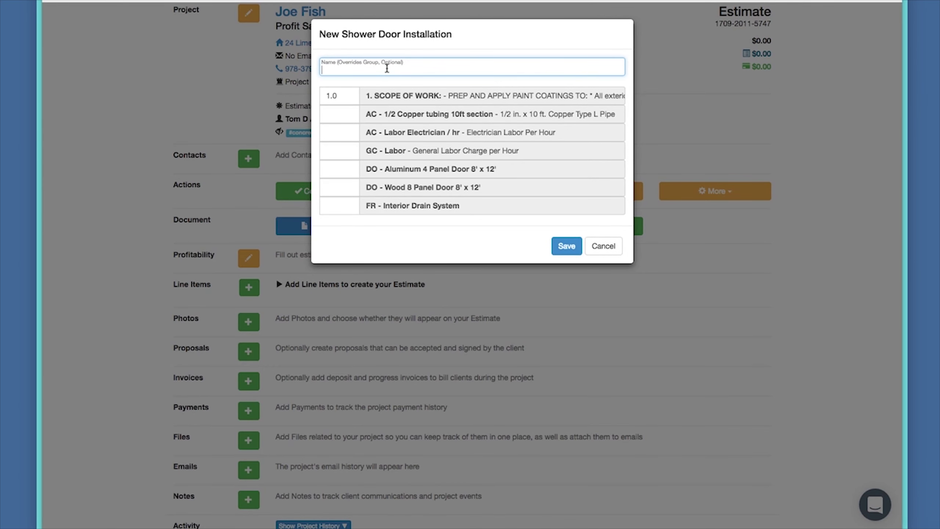
click(328, 113)
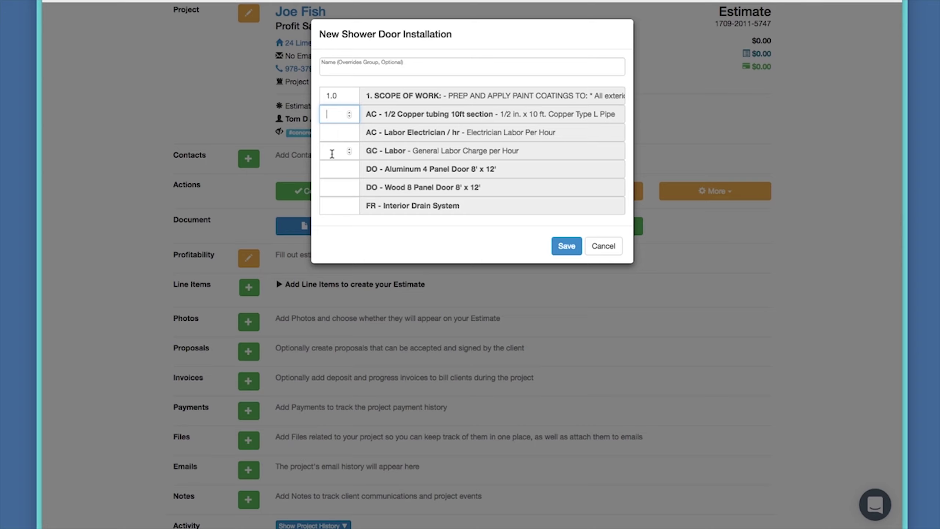
text(10)
key(Tab)
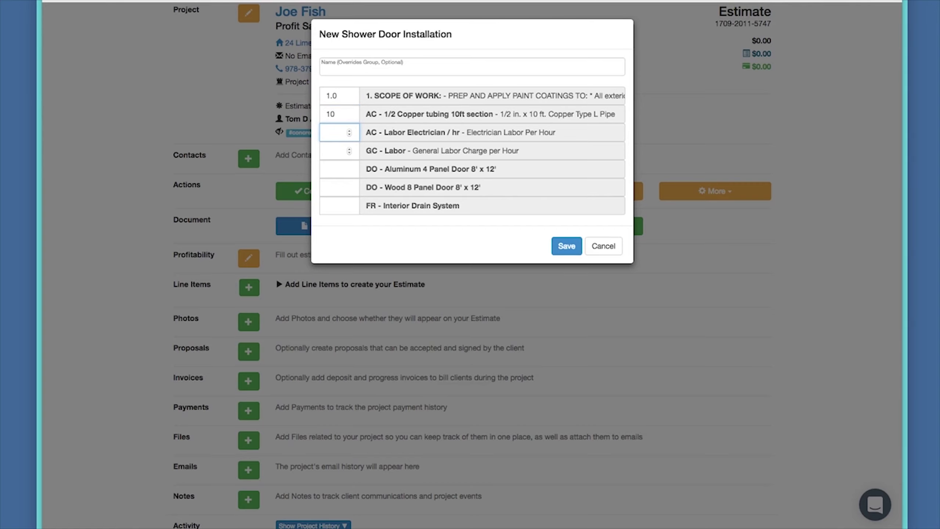
text(16)
key(Tab)
text(4)
key(Tab)
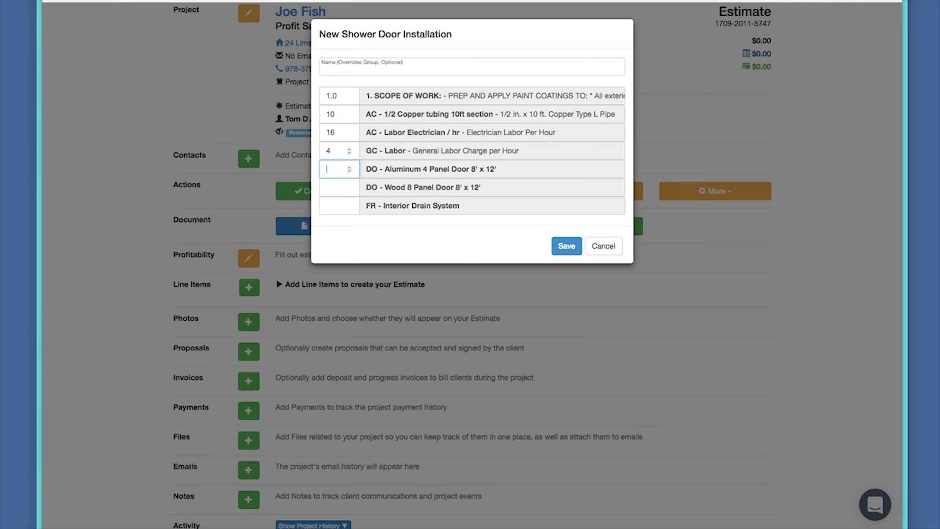
Step: Set the Aluminum 4 Panel Door quantity to 1 and the Wood 8 Panel Door quantity to 2, and save the template items
text(1)
key(Tab)
text(2)
key(Tab)
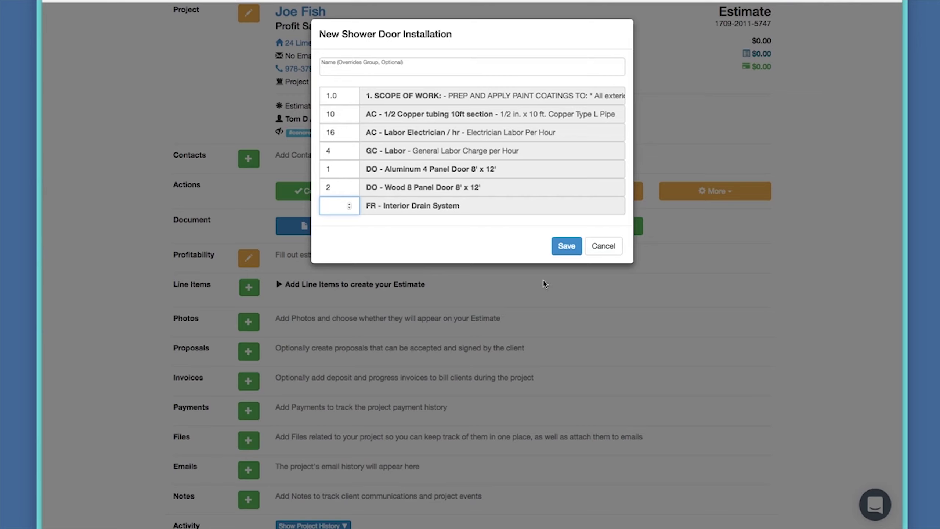
click(566, 247)
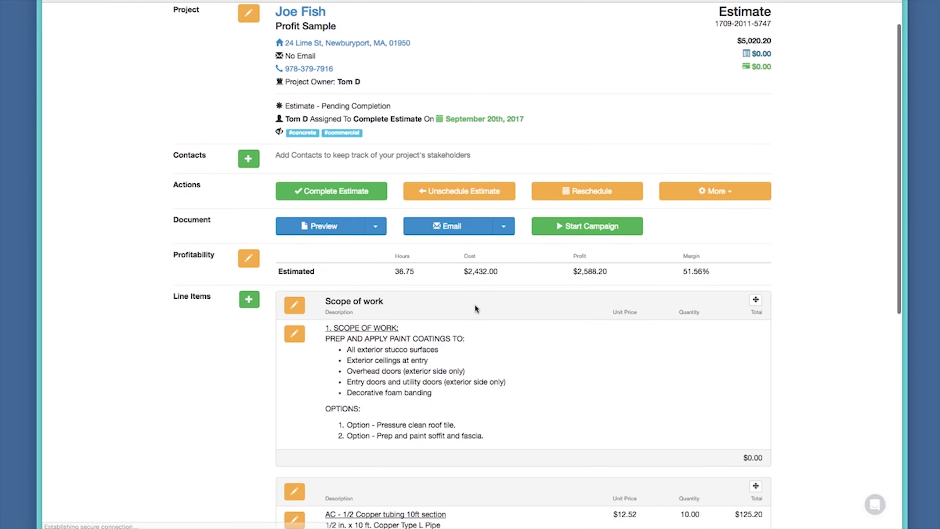
Step: Check the price and cost details of the AC - 1/2 Copper tubing 10ft section line item without changing them
scroll(476, 306, down, 5)
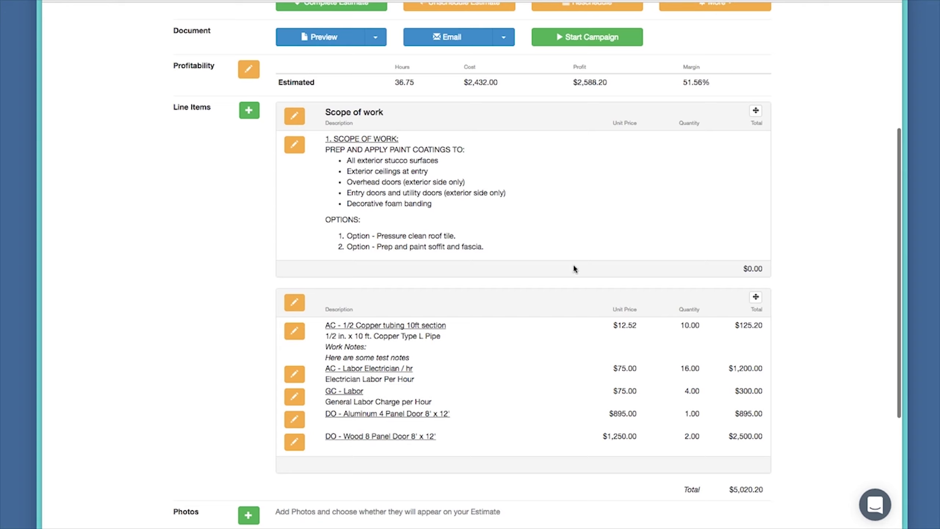
click(297, 332)
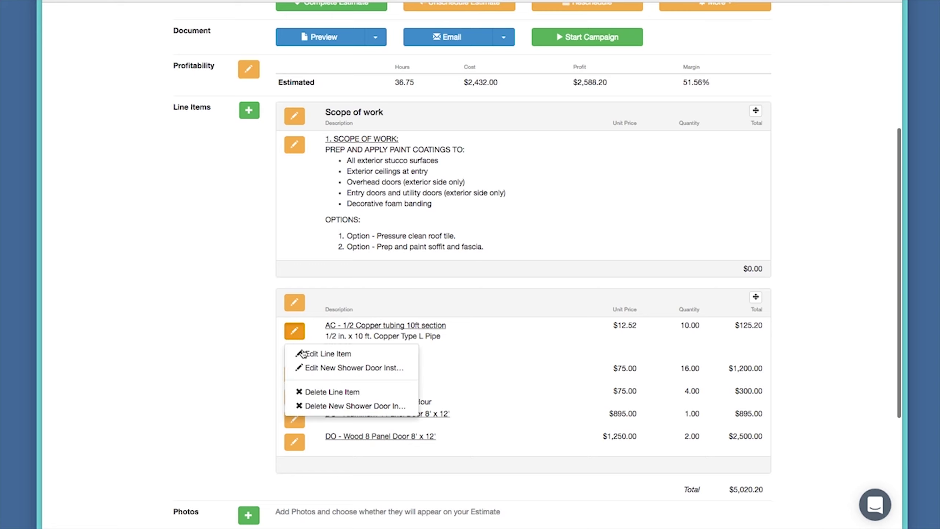
click(335, 355)
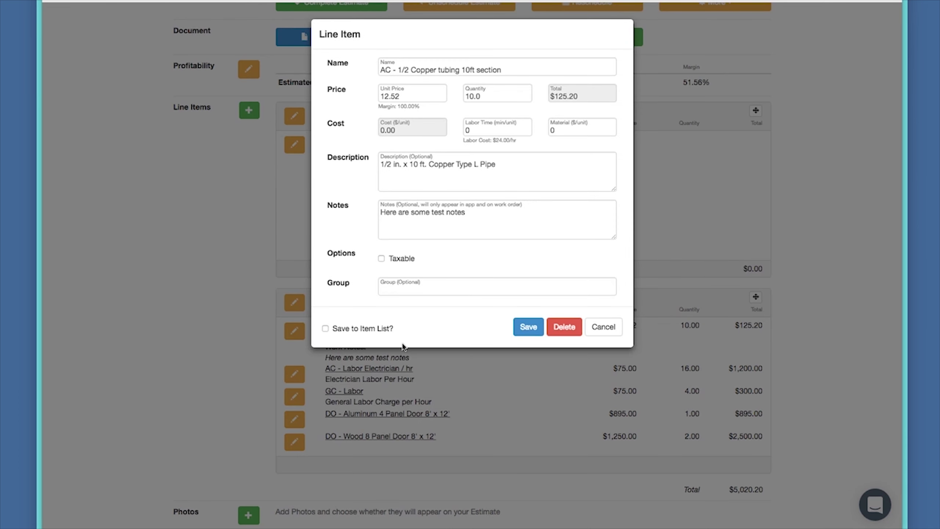
click(603, 327)
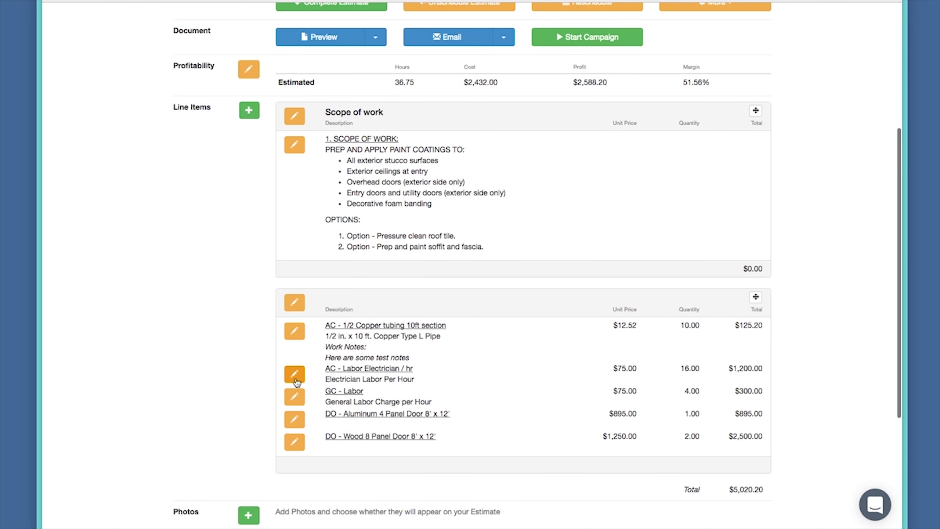
Step: Set the Aluminum 4 Panel Door line item's labor time to 120 minutes per unit and quantity to 2, and save it
click(295, 422)
click(335, 442)
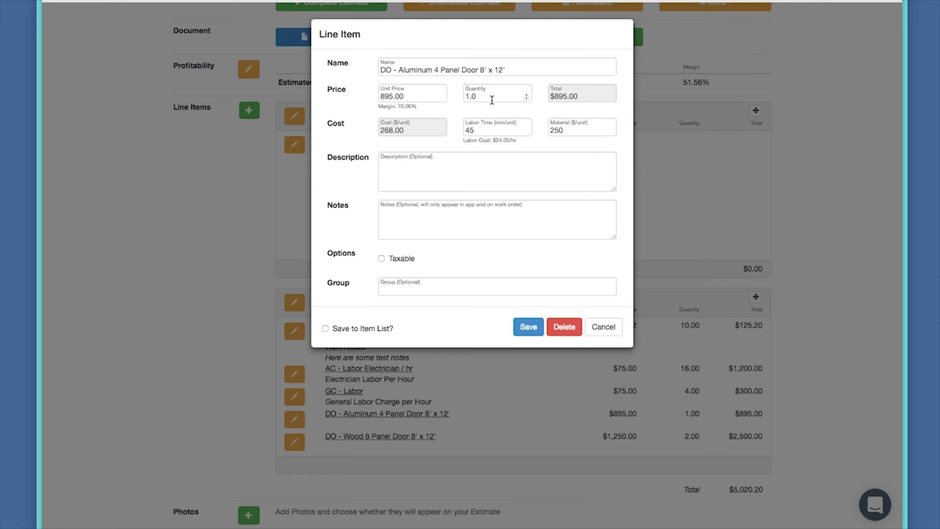
click(578, 129)
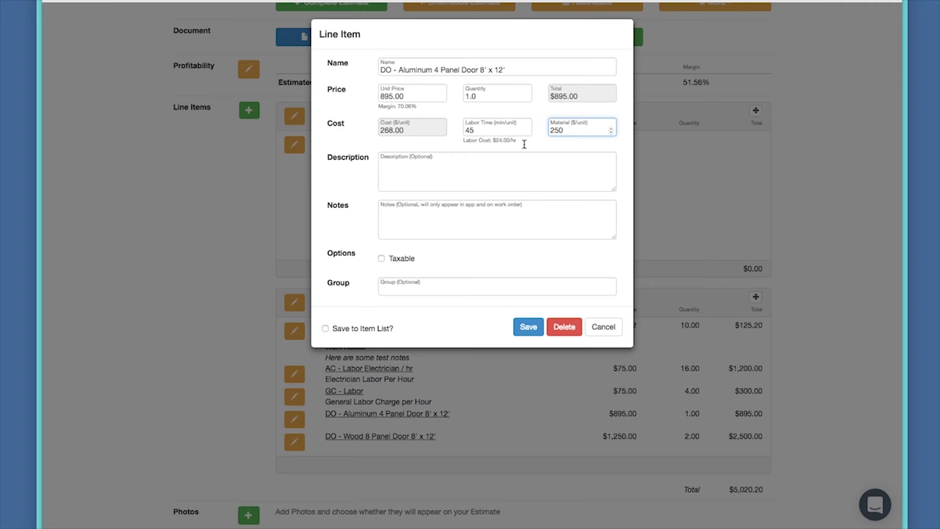
click(488, 129)
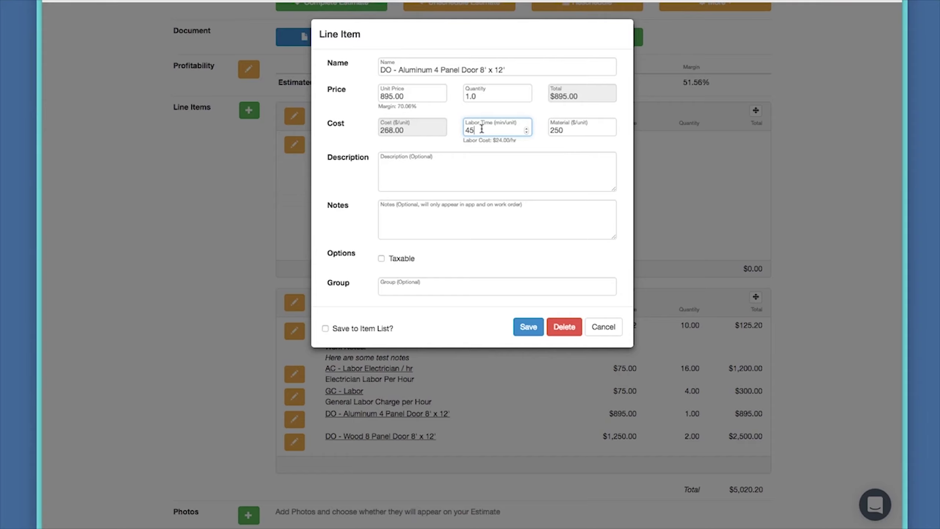
drag(492, 129, 464, 132)
text(120)
drag(481, 95, 453, 102)
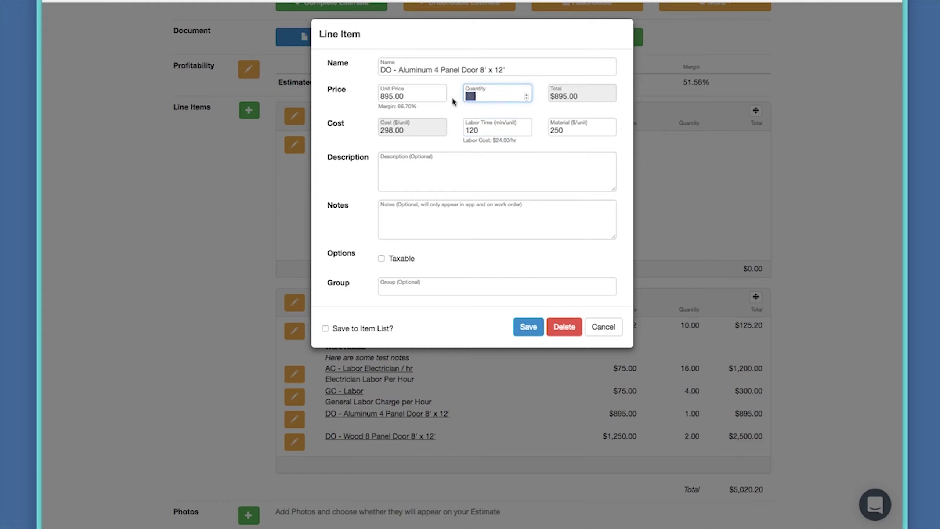
text(2)
click(529, 327)
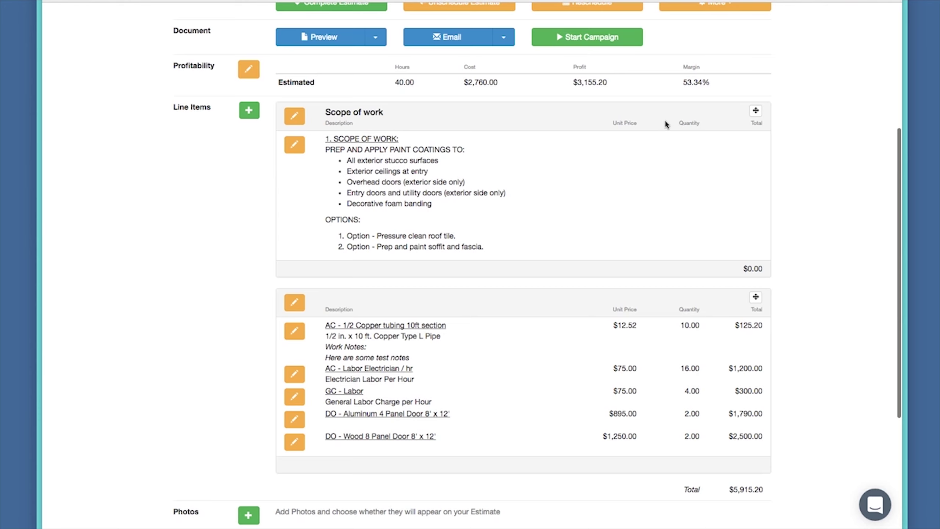
Step: Complete the estimate, choosing a different team member as the person who completed it and keeping the 09/20/2017 dates
scroll(592, 113, up, 1)
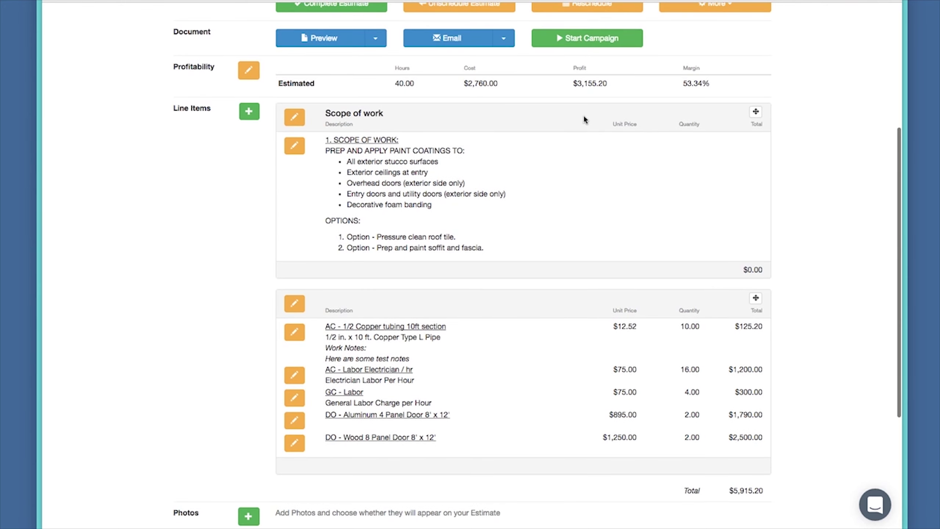
scroll(583, 115, up, 1)
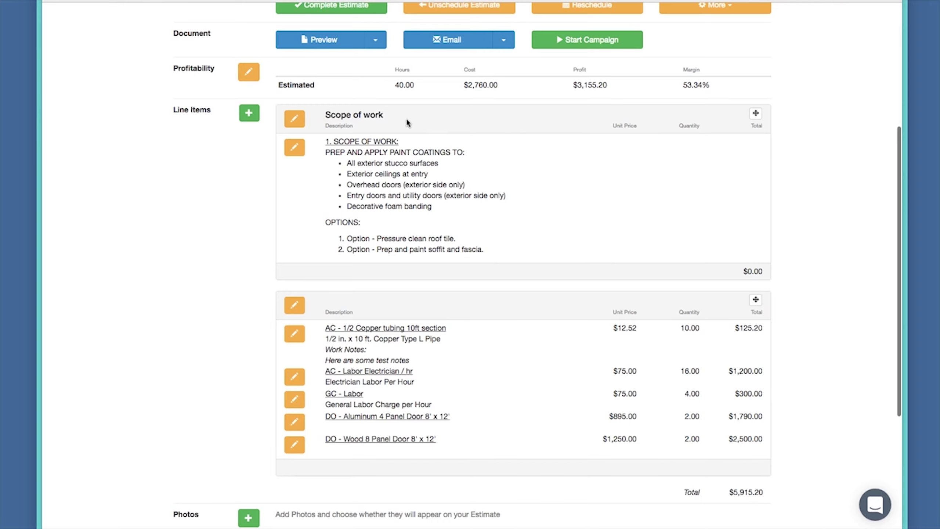
scroll(467, 126, up, 3)
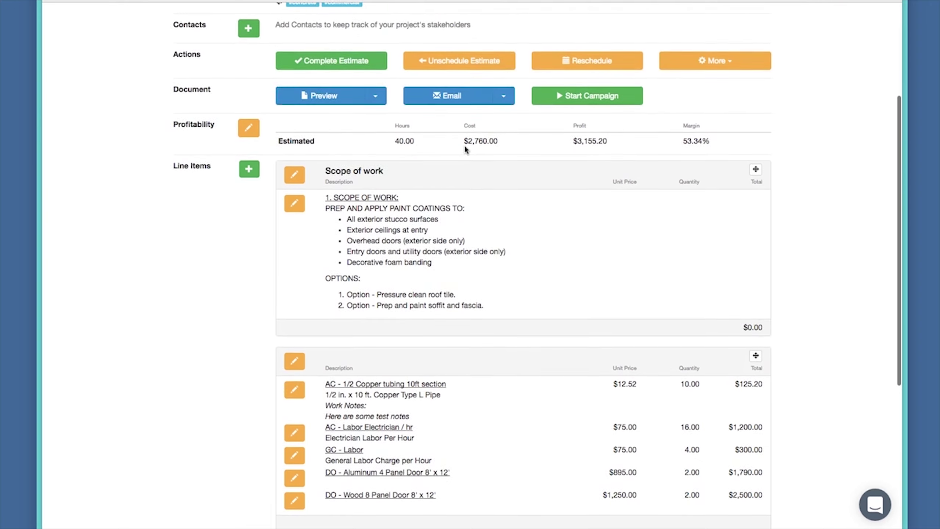
click(333, 63)
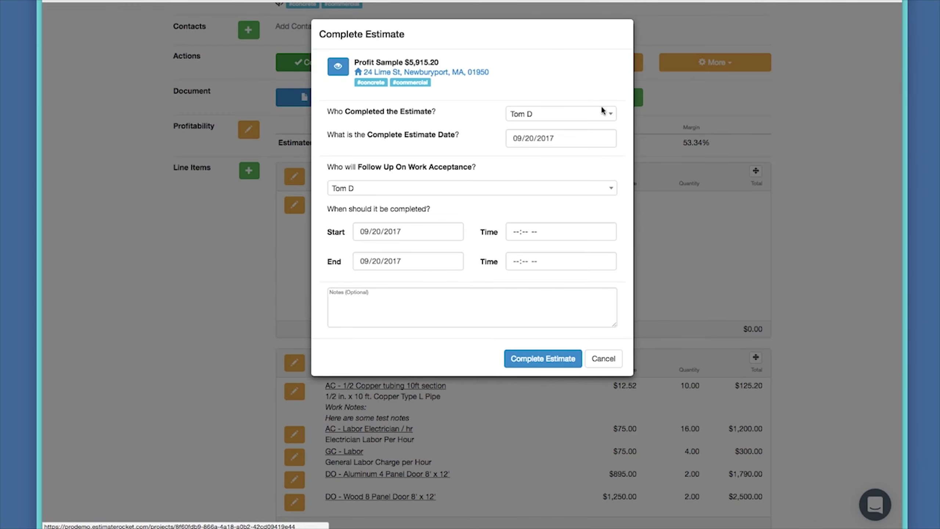
click(559, 114)
click(528, 185)
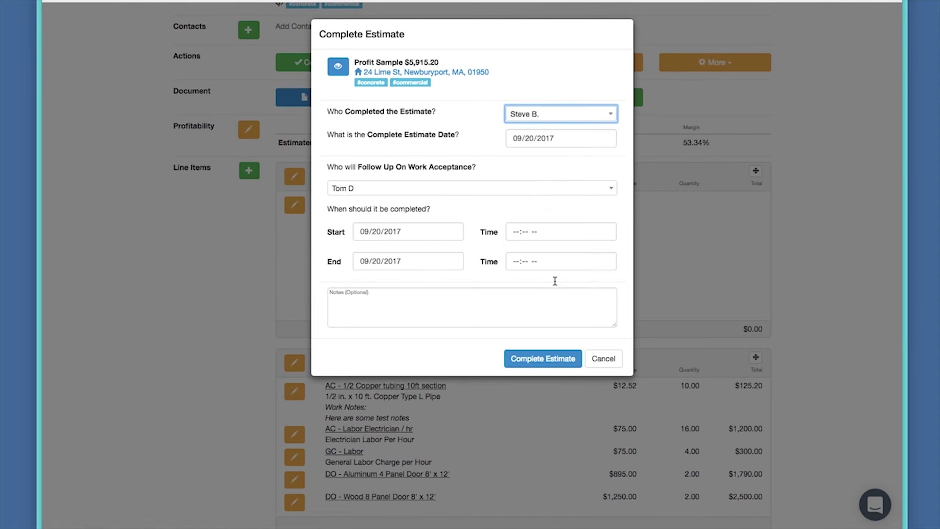
click(541, 360)
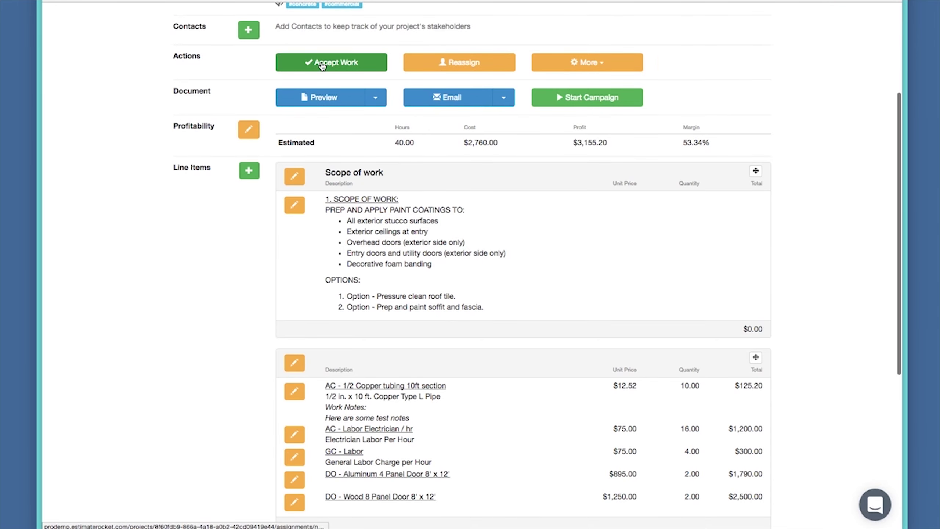
Step: Accept the work on the project with the default assignment and dates, and mark the work as complete
click(333, 62)
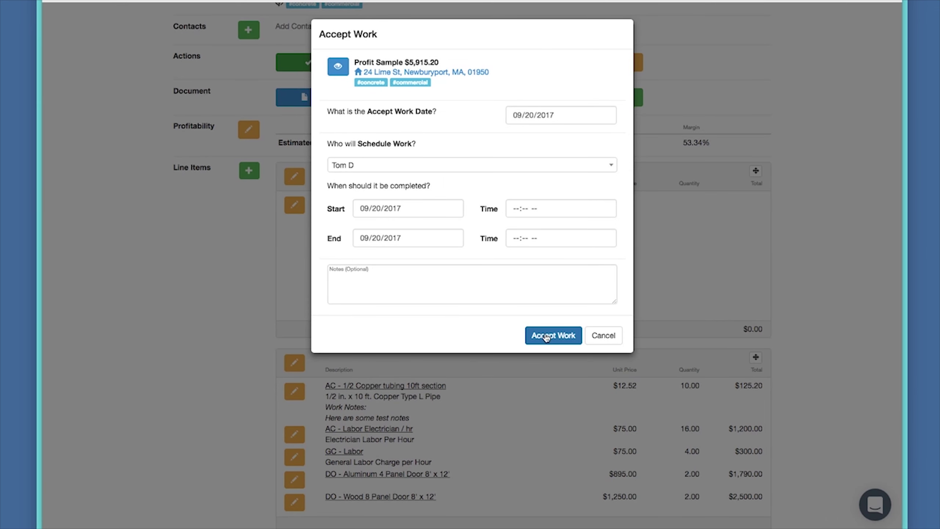
click(546, 336)
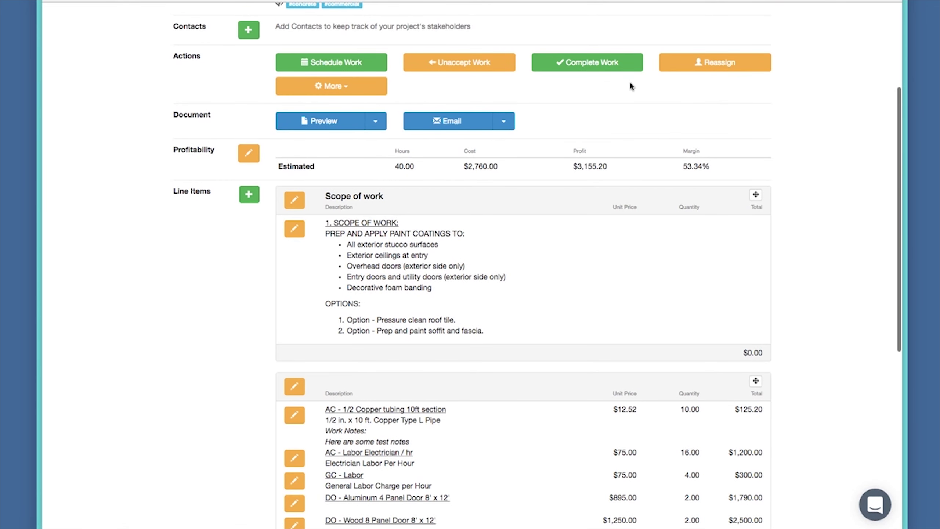
click(604, 64)
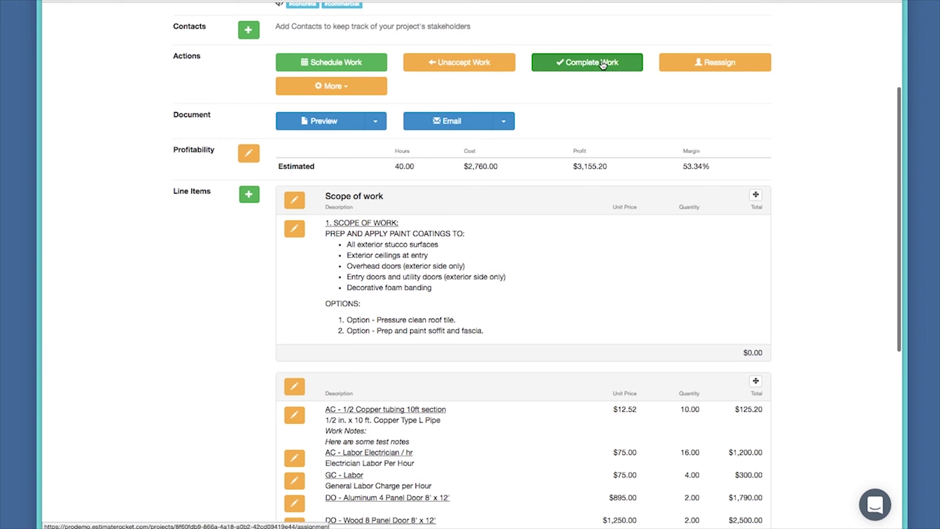
click(548, 352)
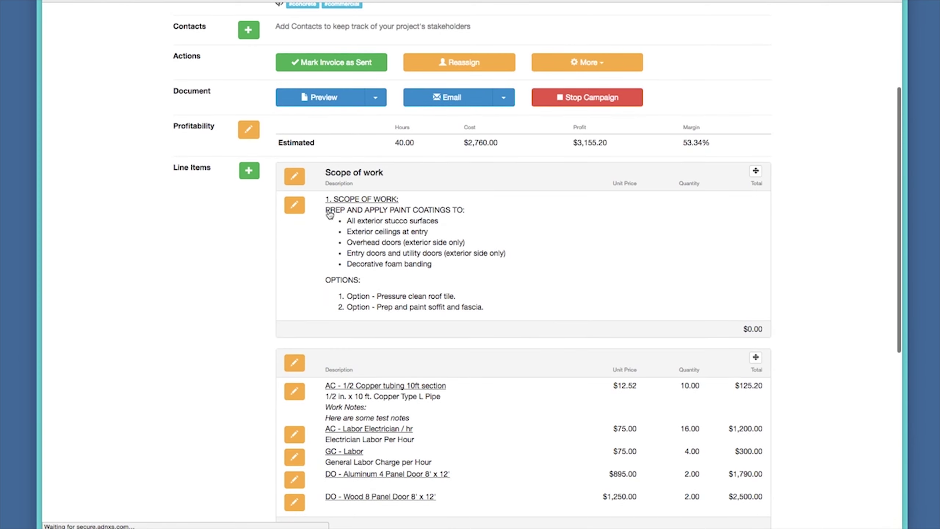
Step: Set the project's labor cost to $26 per hour, actual hours to 38 and actual material cost to $1950, and save the profitability figures
click(250, 130)
click(556, 90)
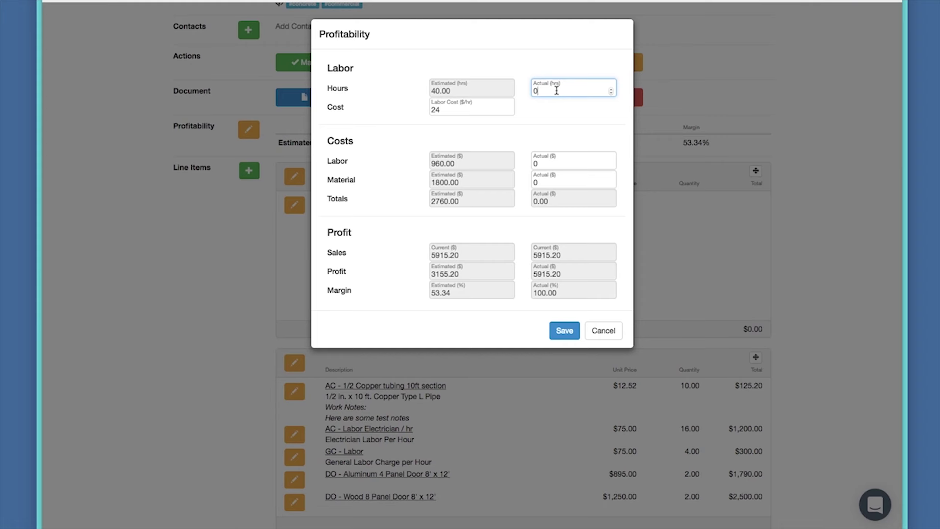
double_click(458, 111)
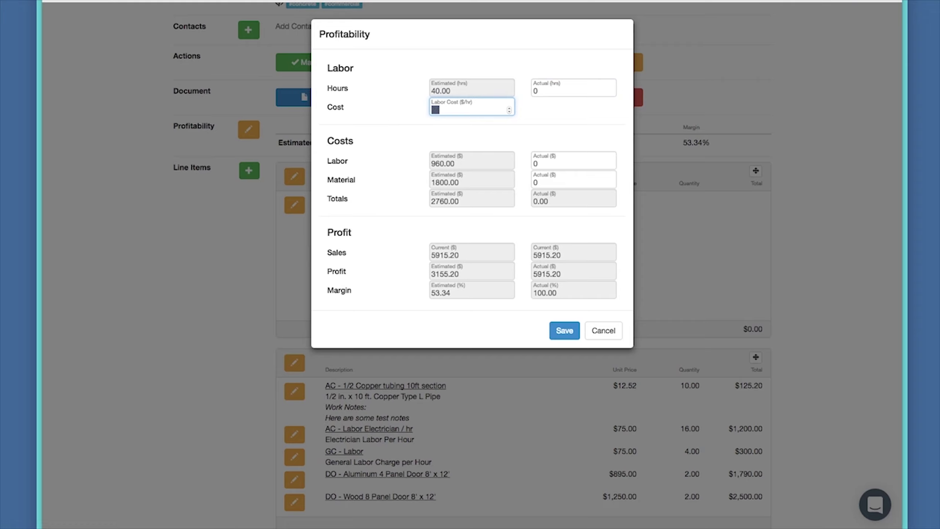
text(26)
click(561, 91)
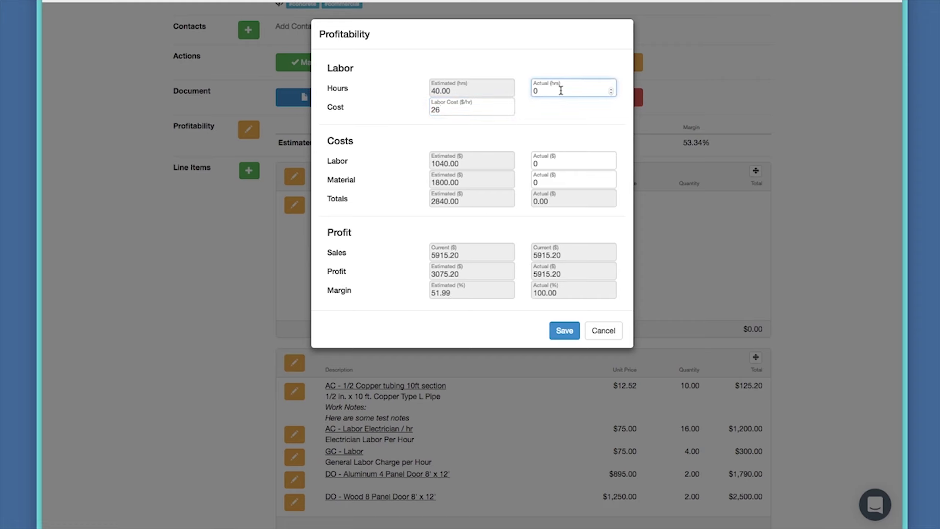
drag(561, 90, 508, 92)
text(38)
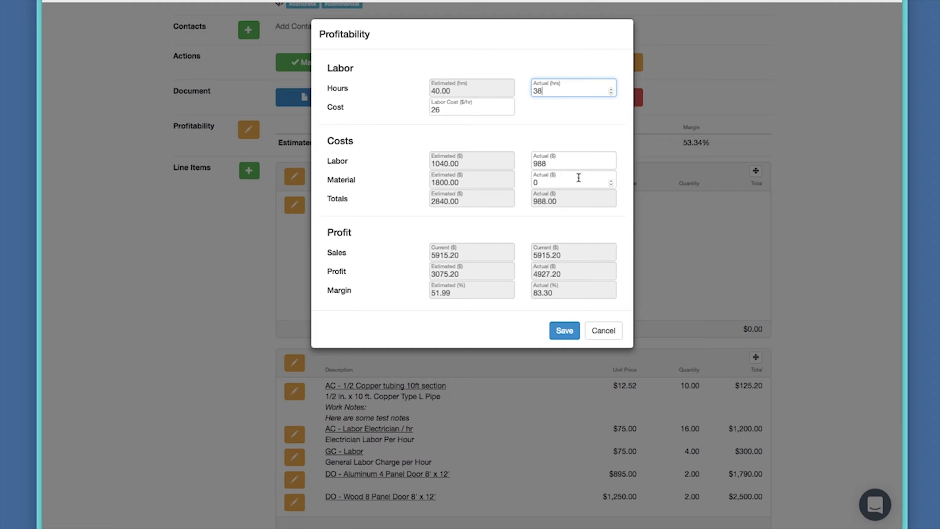
click(561, 183)
double_click(562, 182)
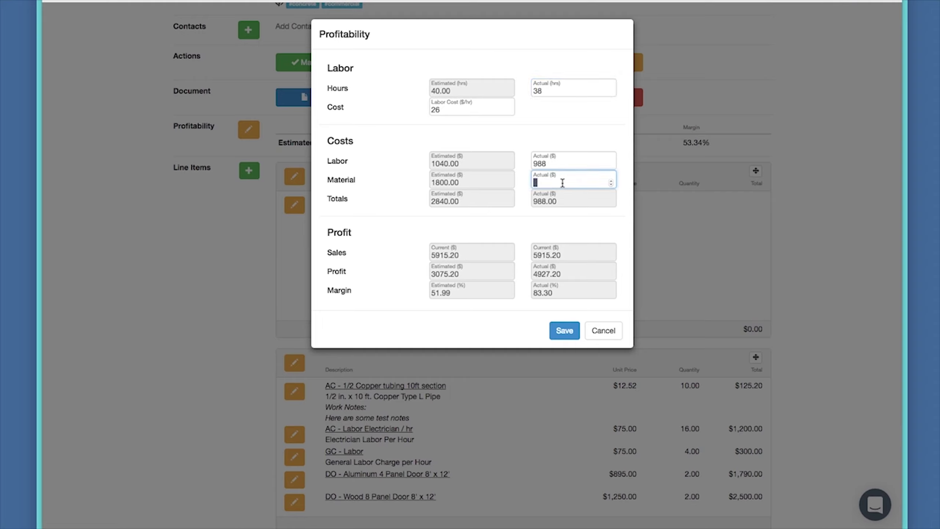
text(1950)
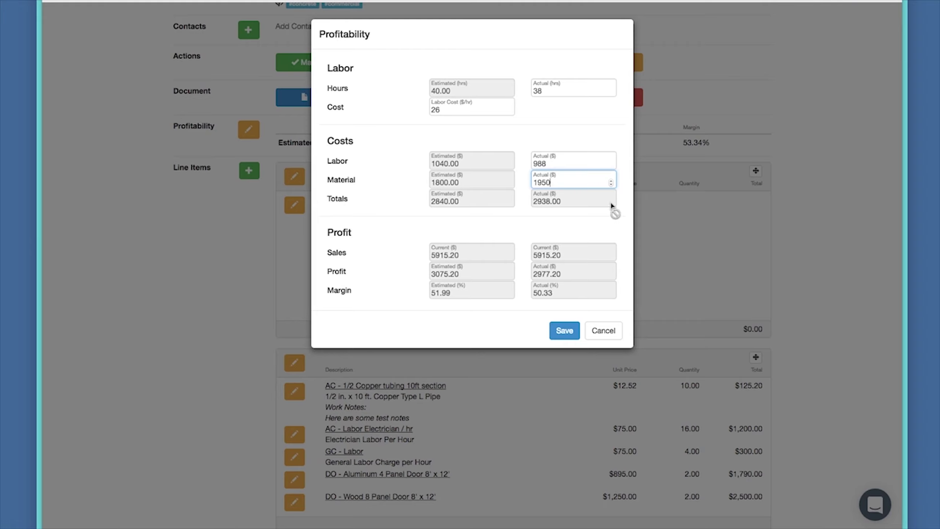
click(562, 332)
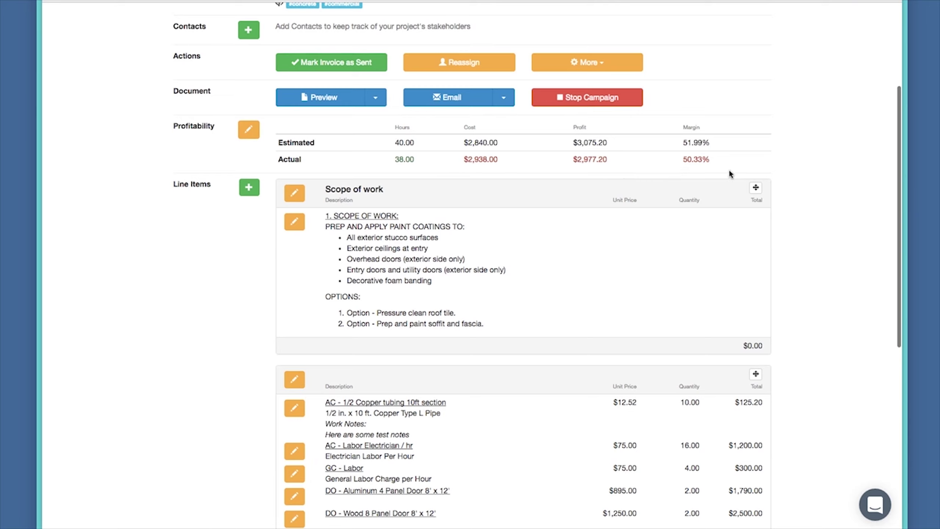
Step: Change the project's profitability figures to 48 actual hours and $2500 actual material cost, and save them
click(249, 131)
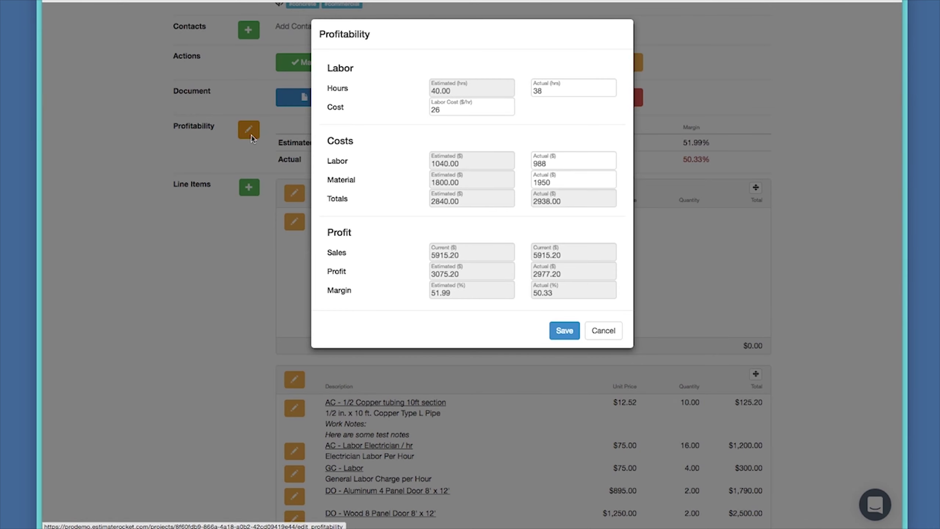
click(558, 92)
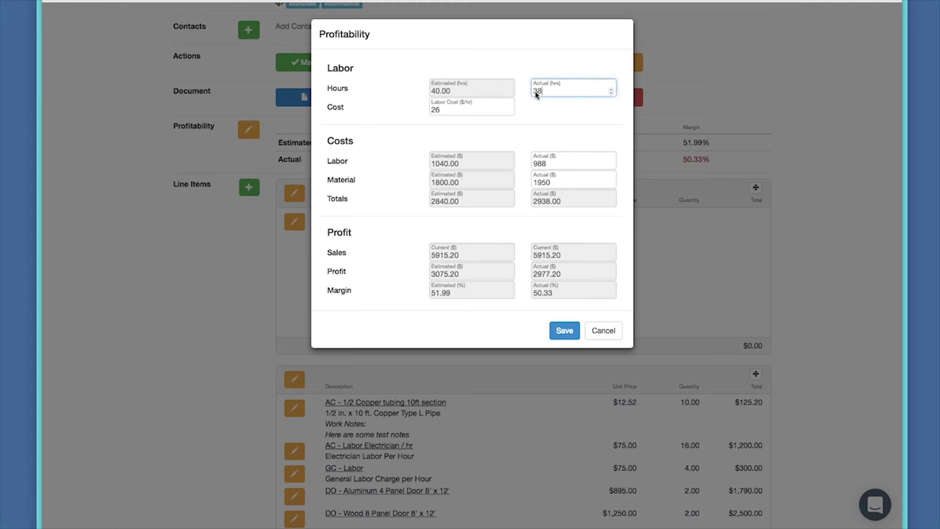
text(48)
drag(565, 181, 502, 184)
text(2500)
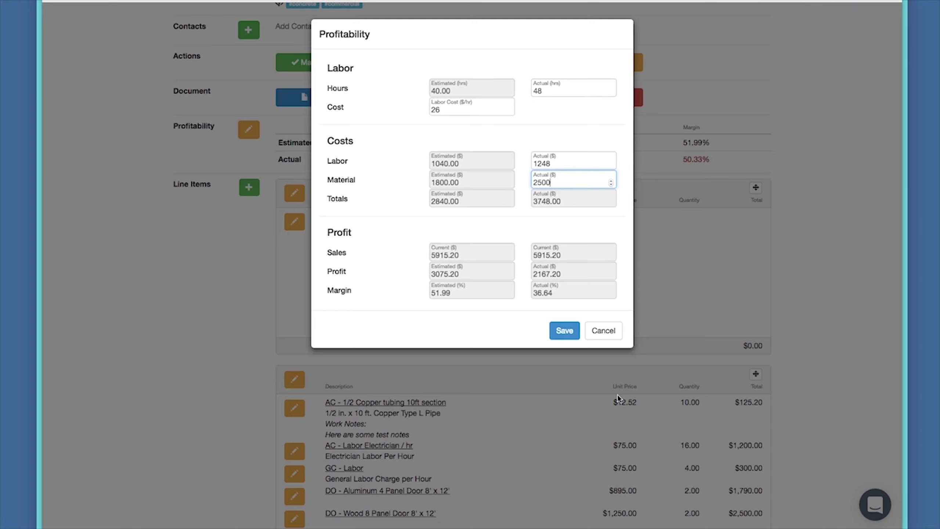
click(564, 330)
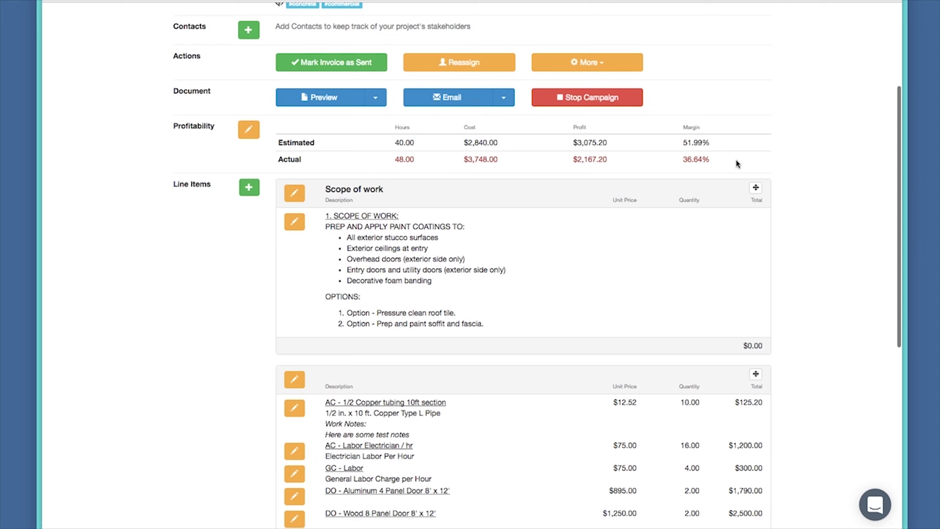
Step: Mark the project's invoice as sent
click(316, 64)
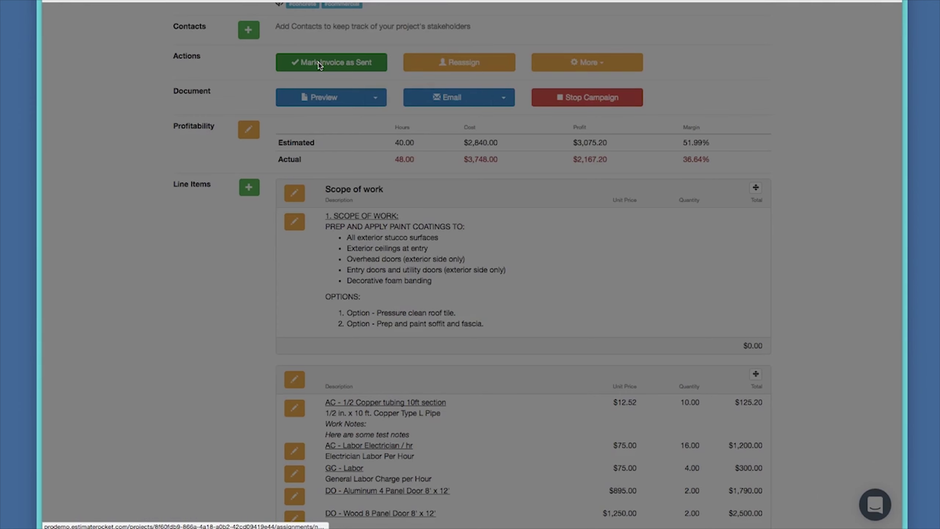
click(532, 331)
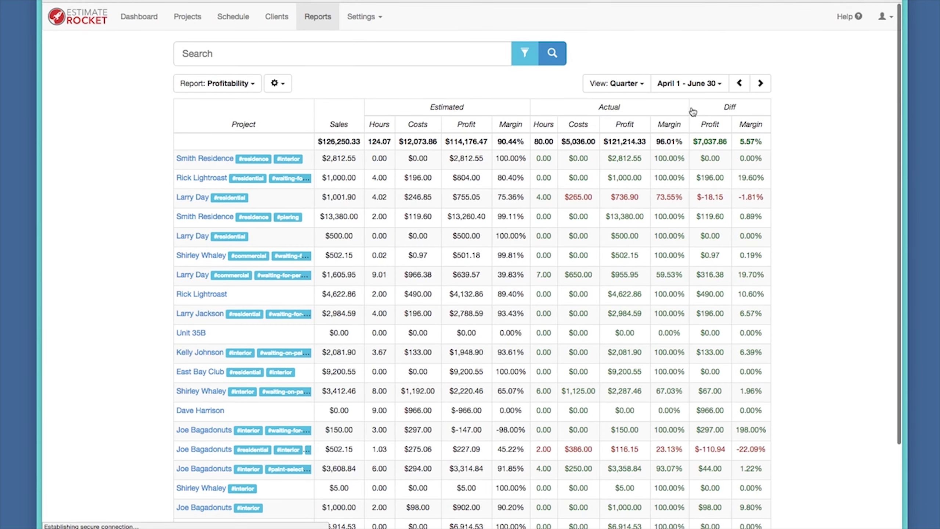
Step: Show the July 1 - September 30 quarter of the Profitability report and search it for "profit"
click(760, 85)
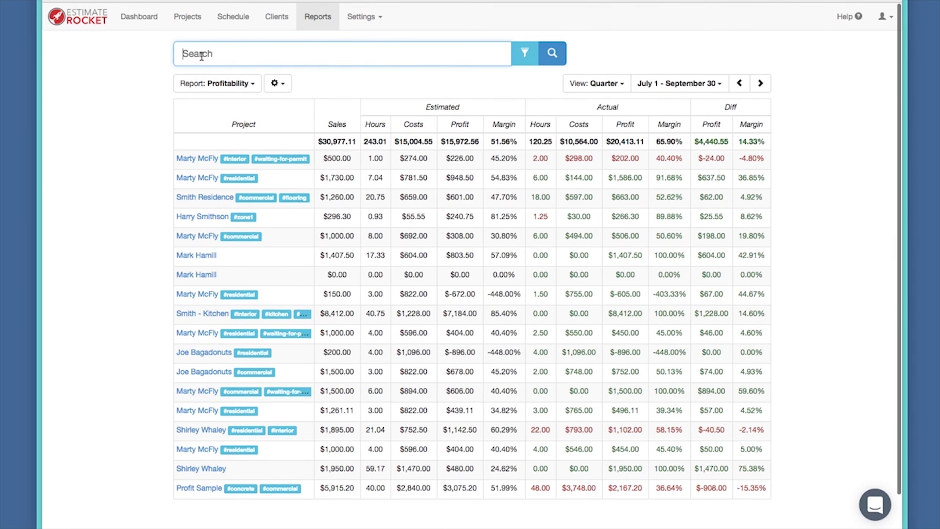
text(profit)
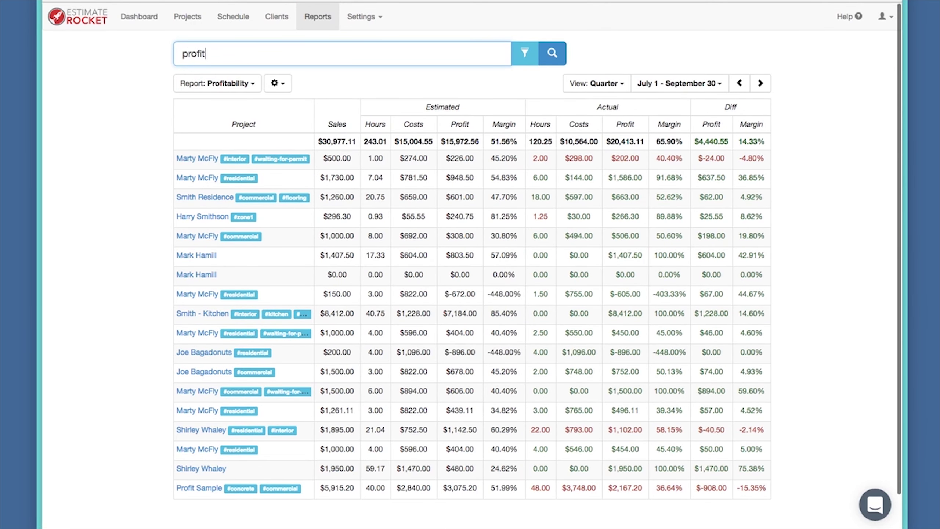
key(Return)
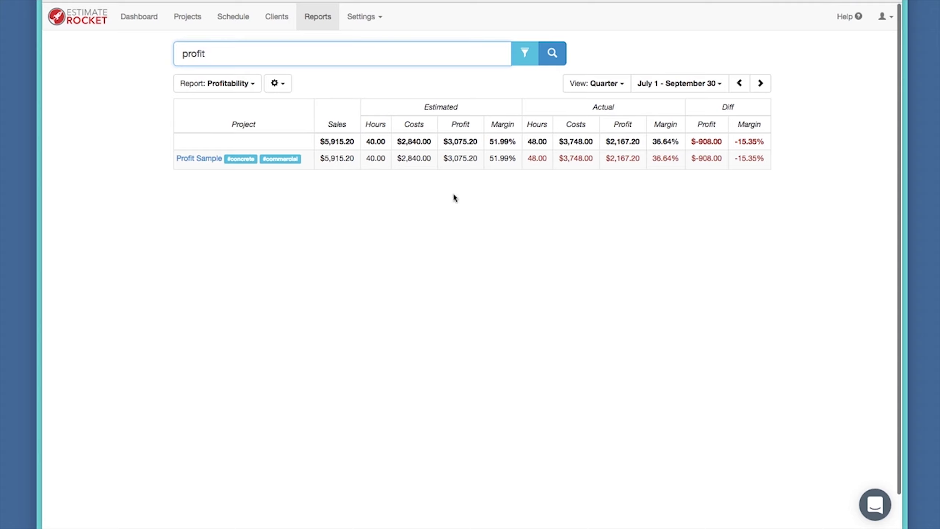
Step: Clear the report search and sort the projects by actual profit, ascending and descending, and by actual hours
drag(219, 53, 143, 52)
key(BackSpace)
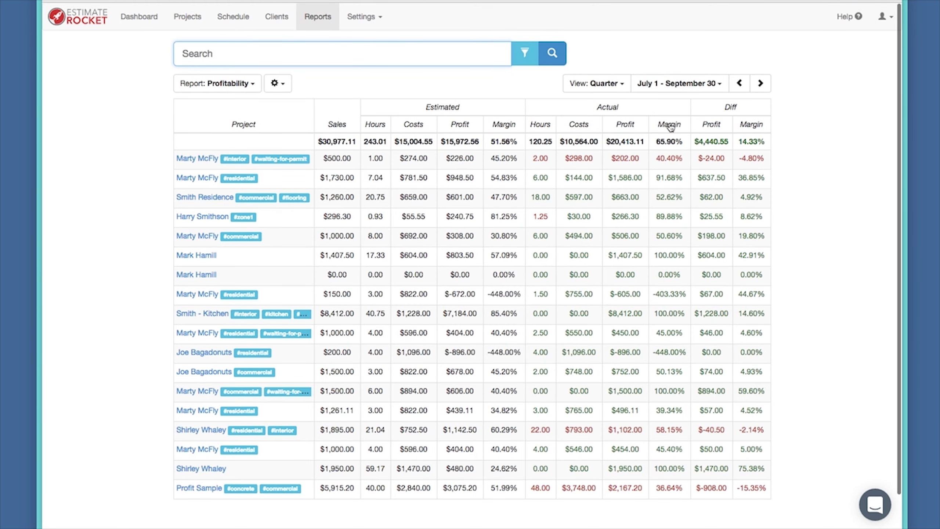
click(625, 126)
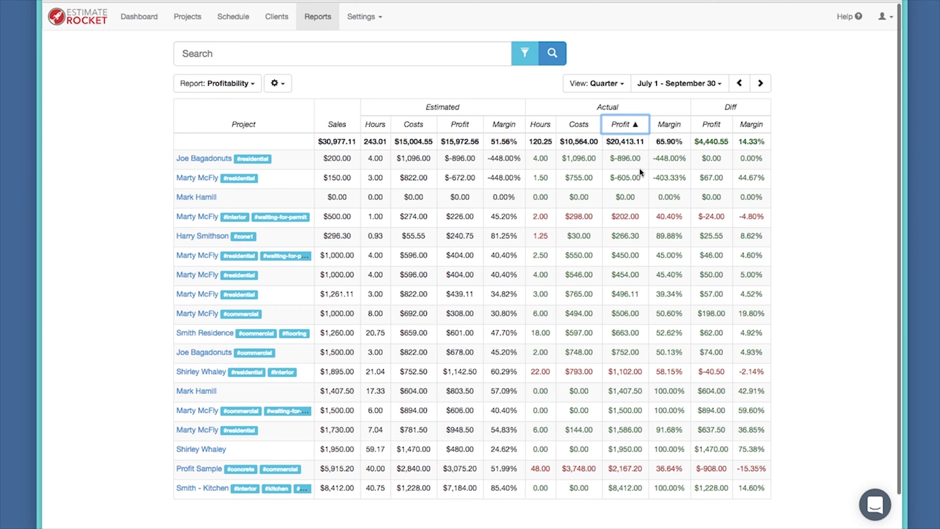
click(619, 128)
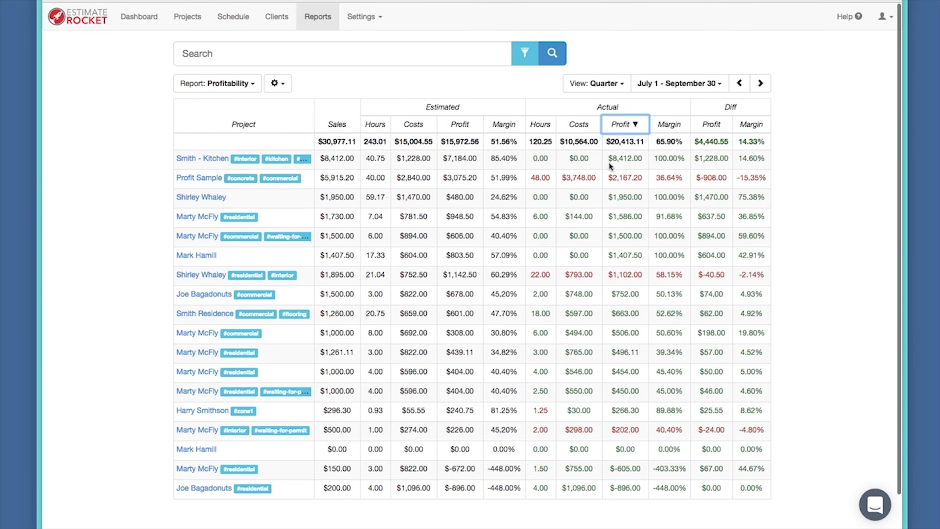
click(542, 126)
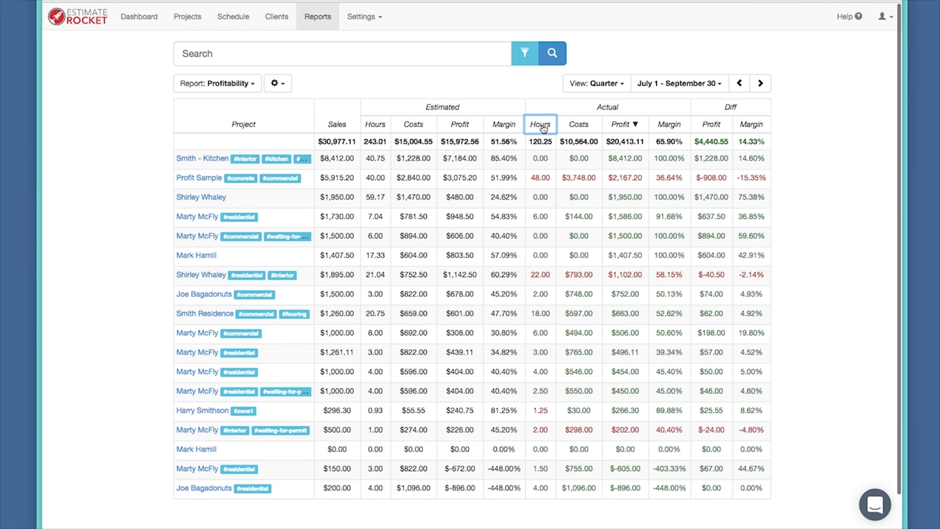
Step: Sort the Profitability report's projects by actual hours, by actual costs, and by sales
click(543, 126)
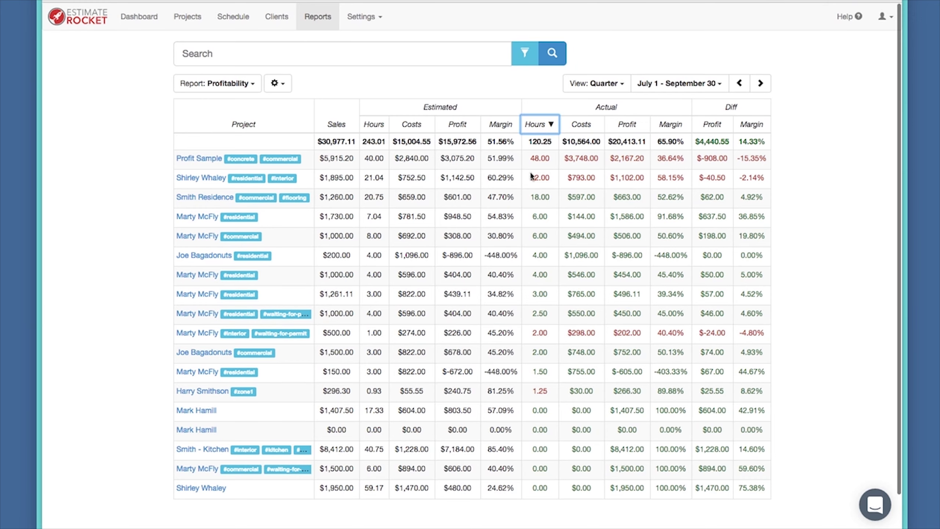
click(581, 125)
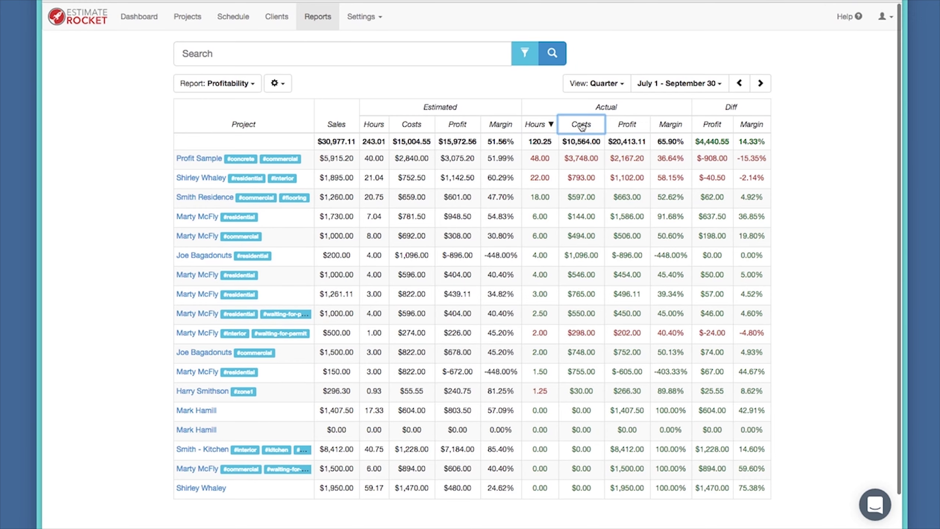
click(581, 127)
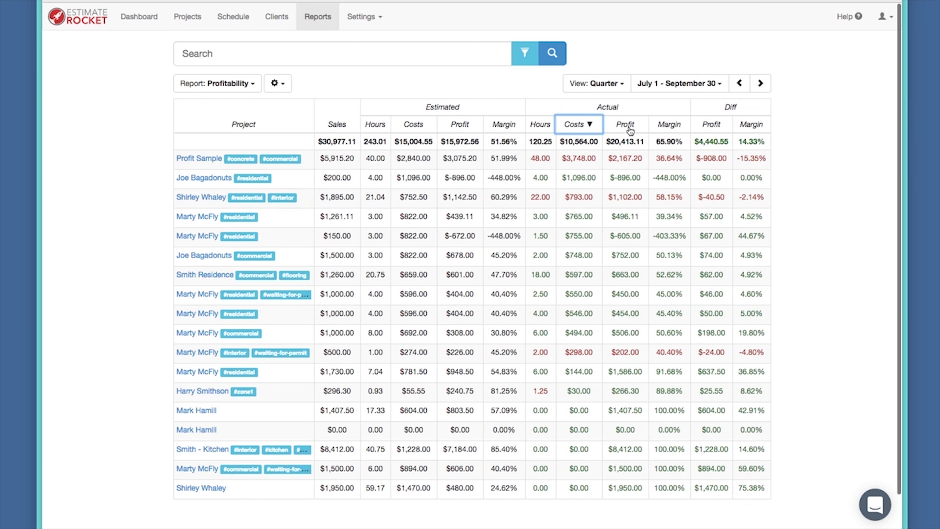
click(333, 125)
click(333, 125)
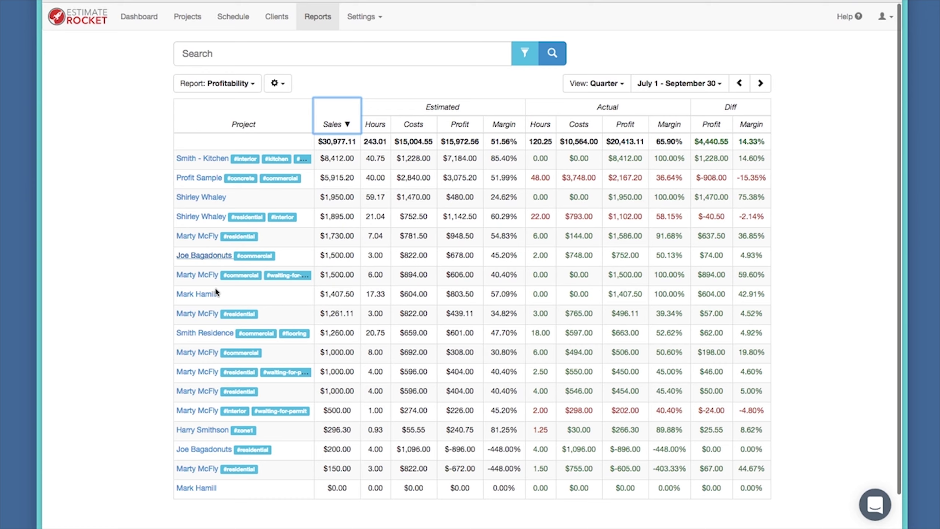
Step: Open the $1,500.00 commercial project with 2 actual hours from the report and look through its profitability and line items
click(198, 255)
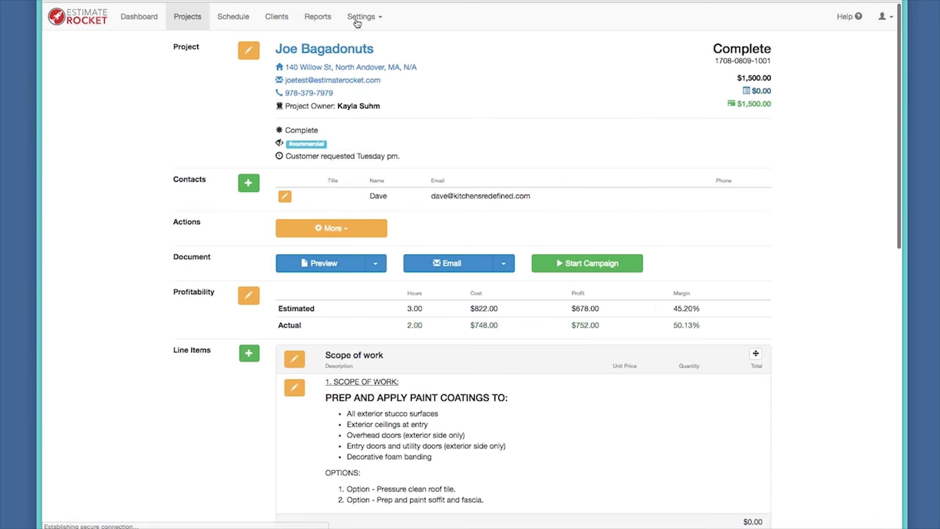
scroll(514, 366, down, 8)
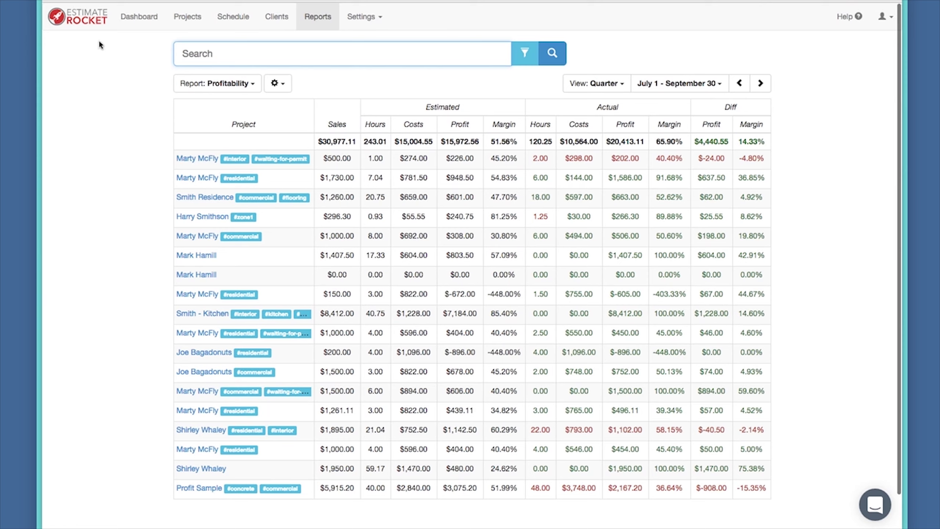
Step: View the Summary report and the Sales Tax report, opening the sales behind the 8.50% tax rate
click(251, 84)
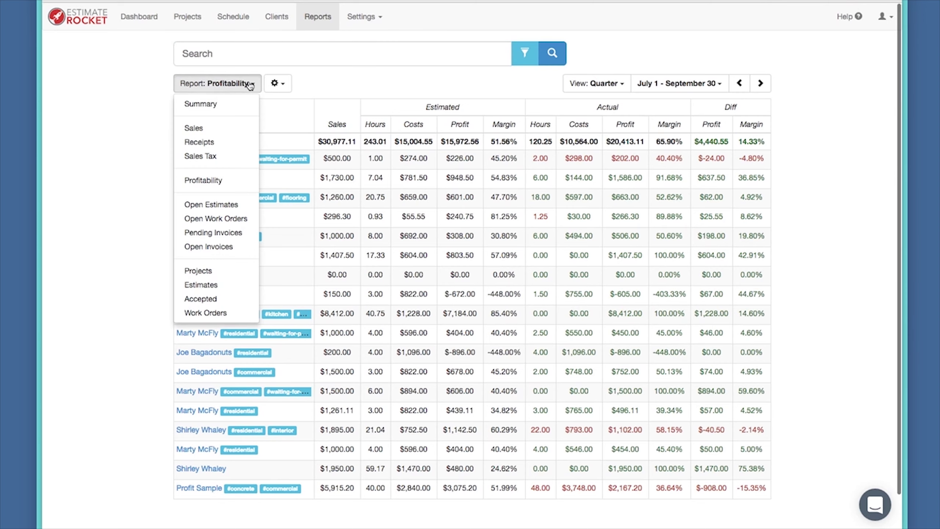
click(207, 104)
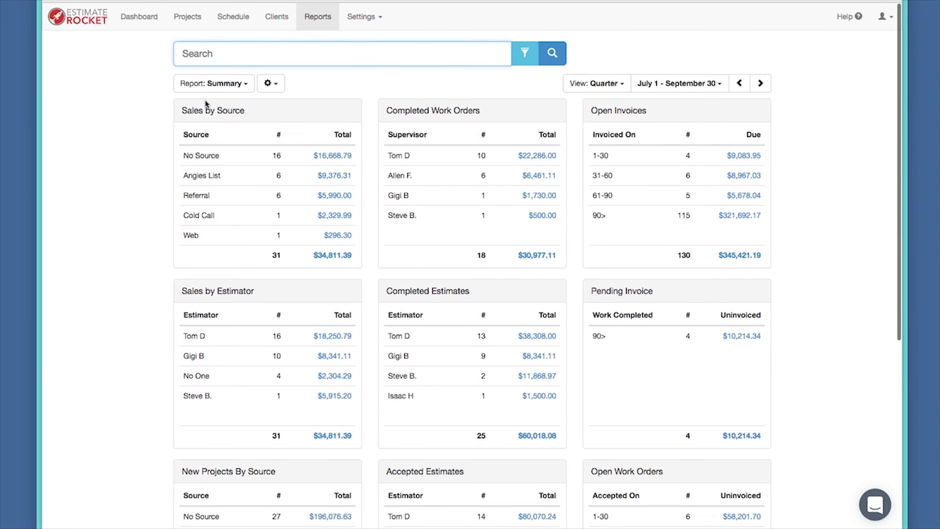
click(239, 84)
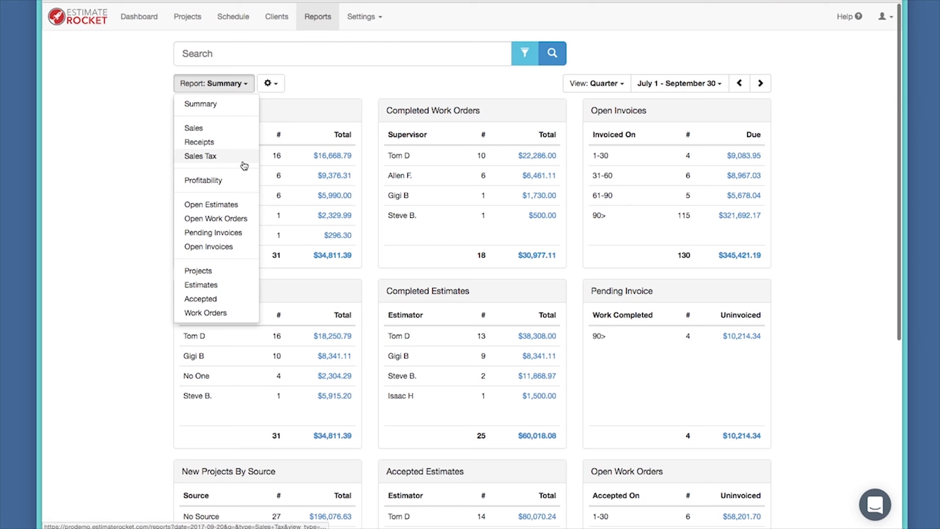
click(206, 158)
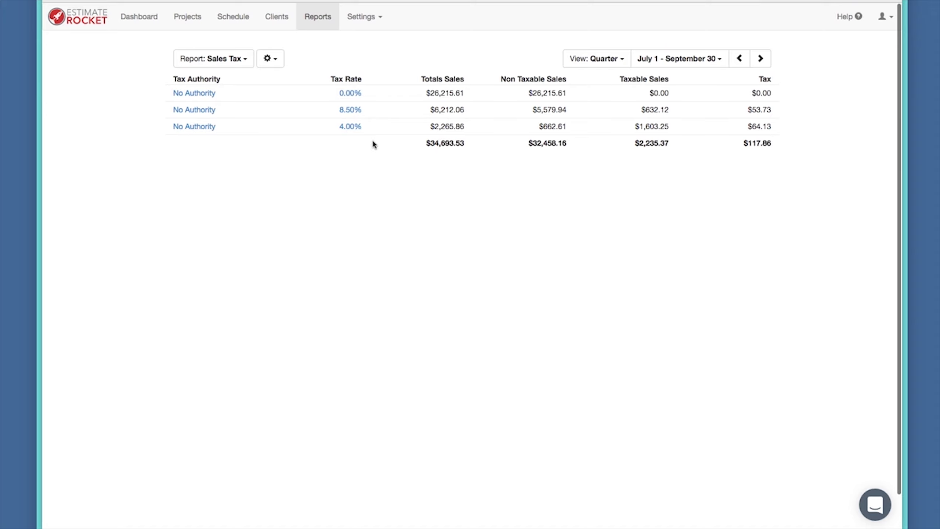
click(350, 110)
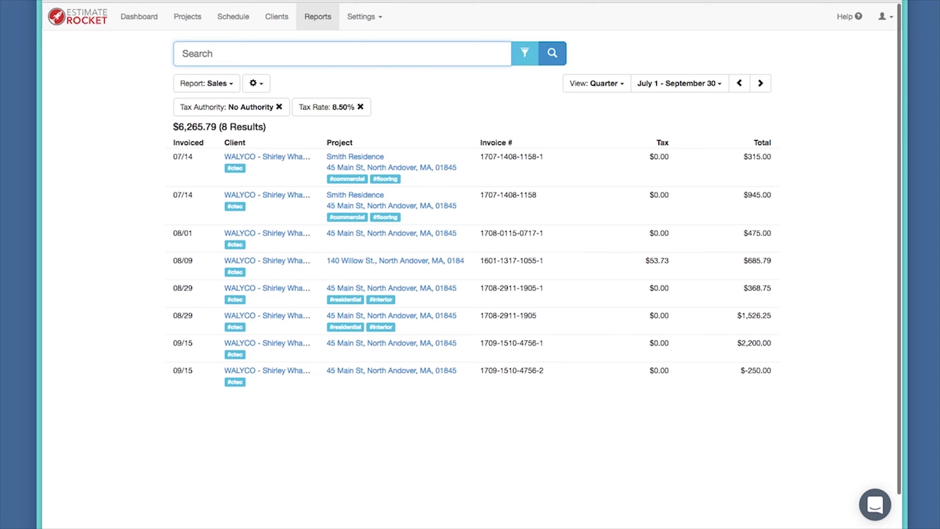
Step: Return to the Summary report and view the Receipts report
key(super+bracketleft)
key(super+bracketleft)
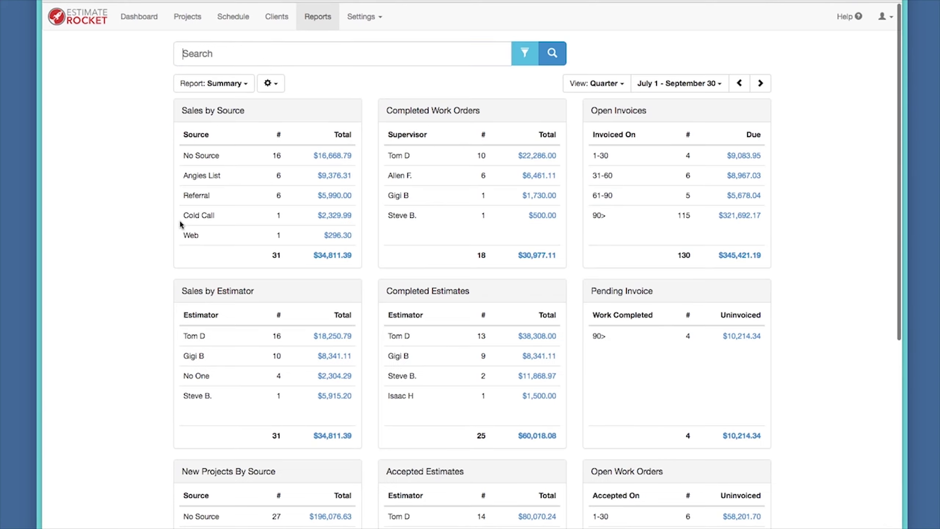
click(241, 84)
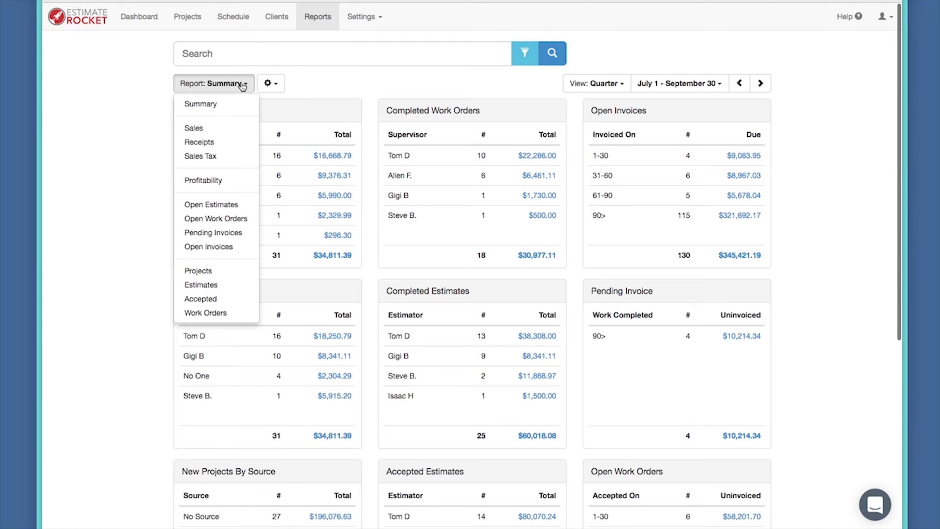
click(213, 144)
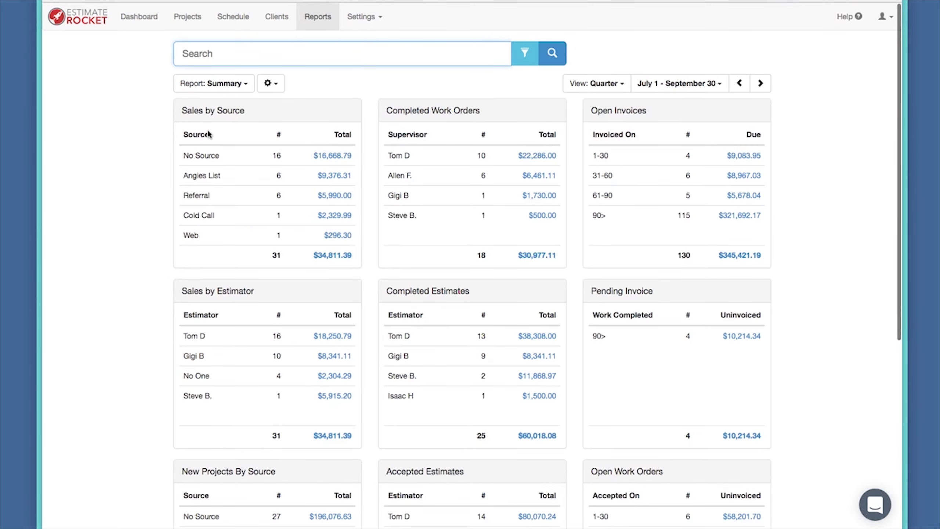
Step: Show the Projects report for the July 1 - September 30 quarter and export it to CSV
click(225, 84)
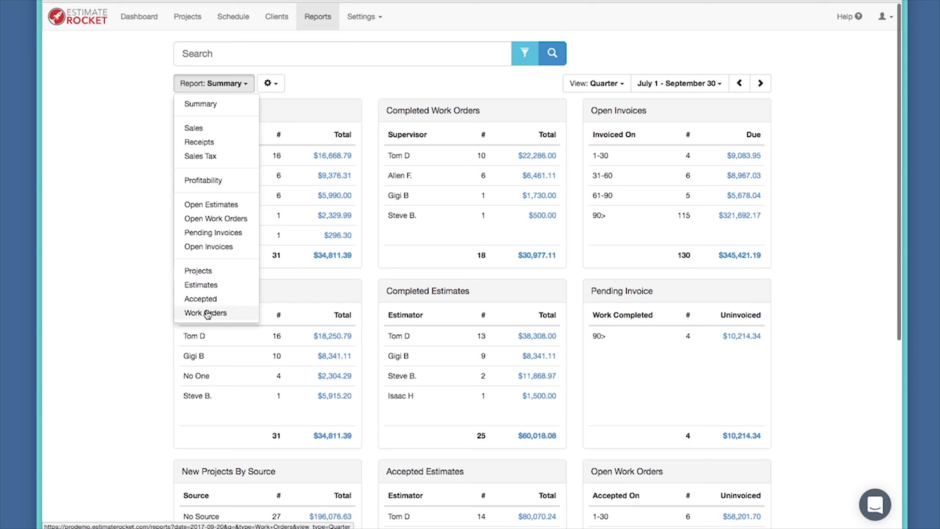
click(206, 272)
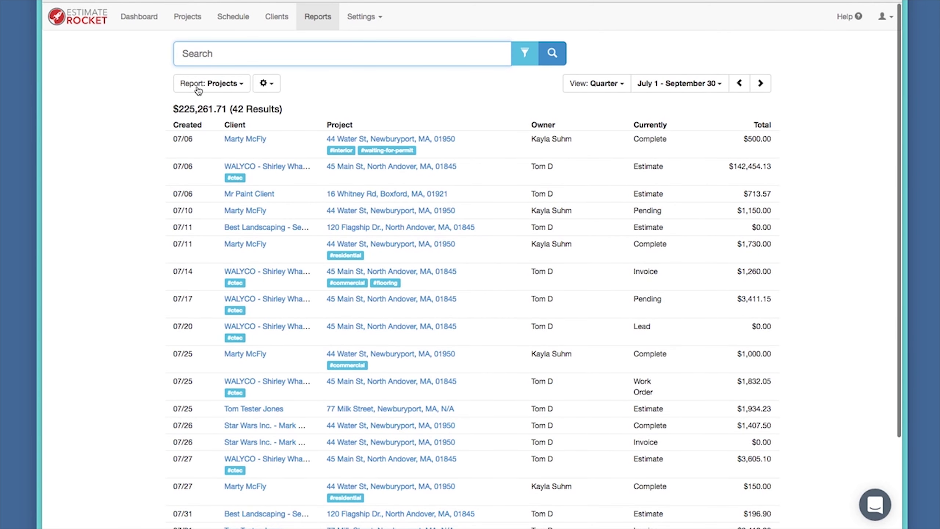
click(237, 85)
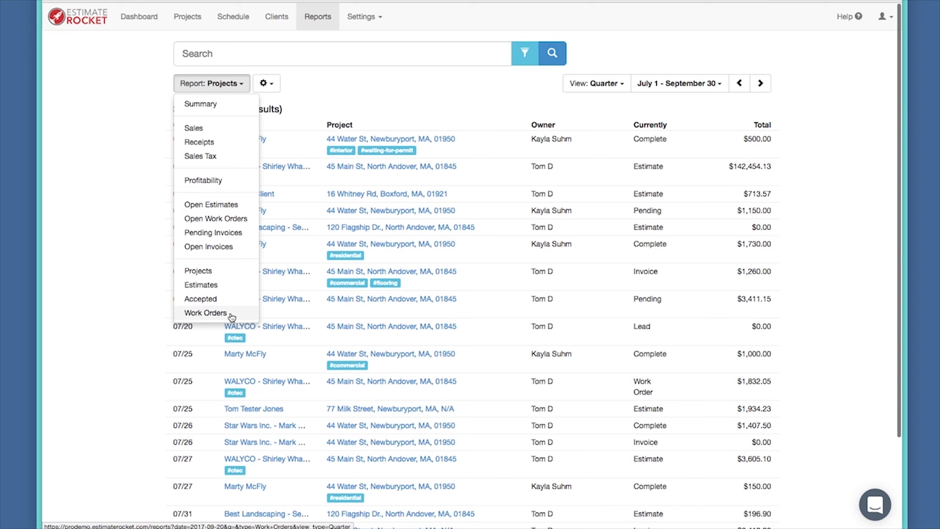
click(227, 272)
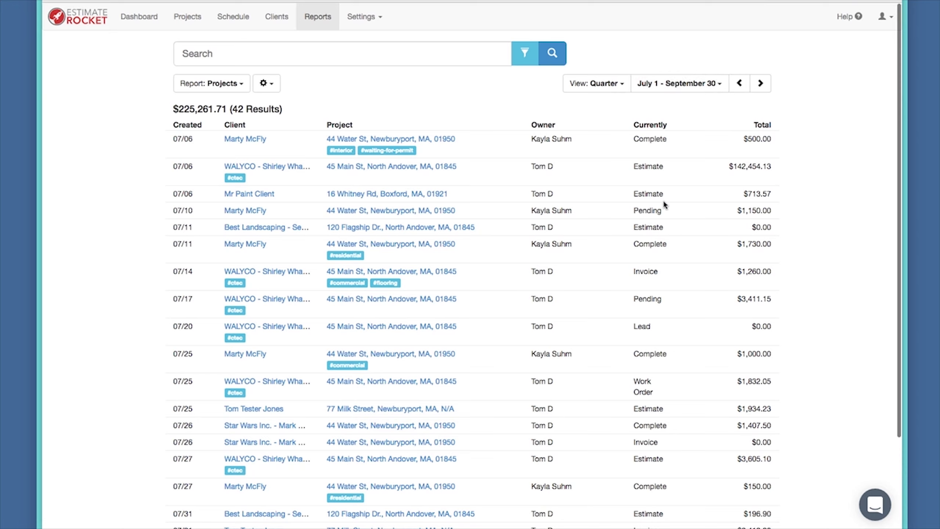
scroll(662, 202, down, 3)
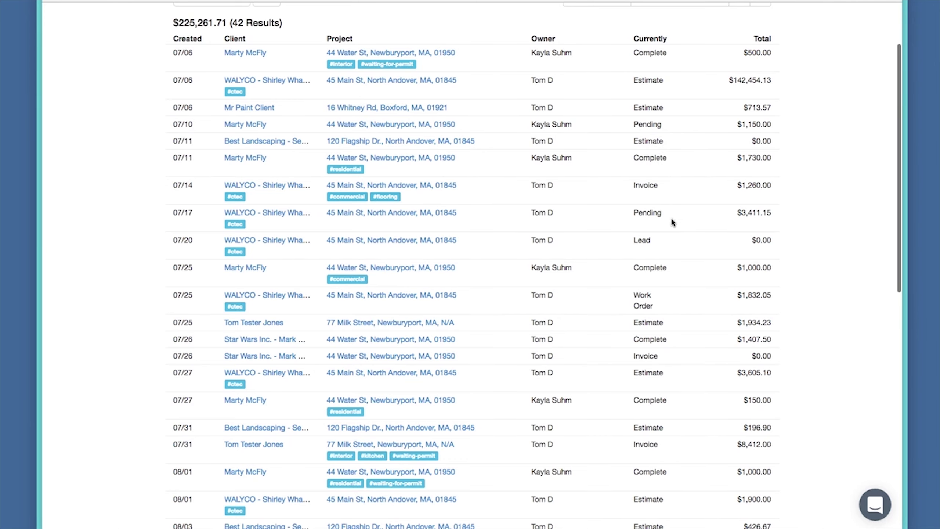
scroll(663, 231, up, 3)
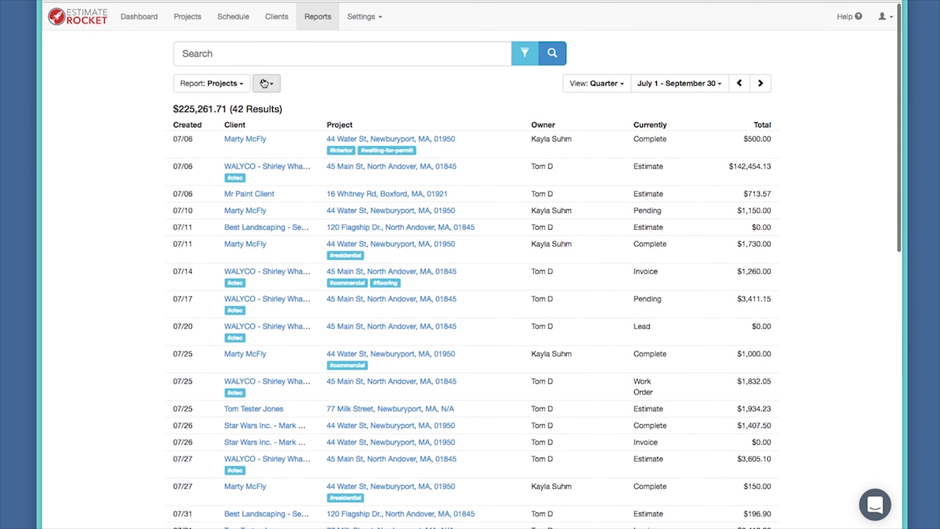
click(271, 85)
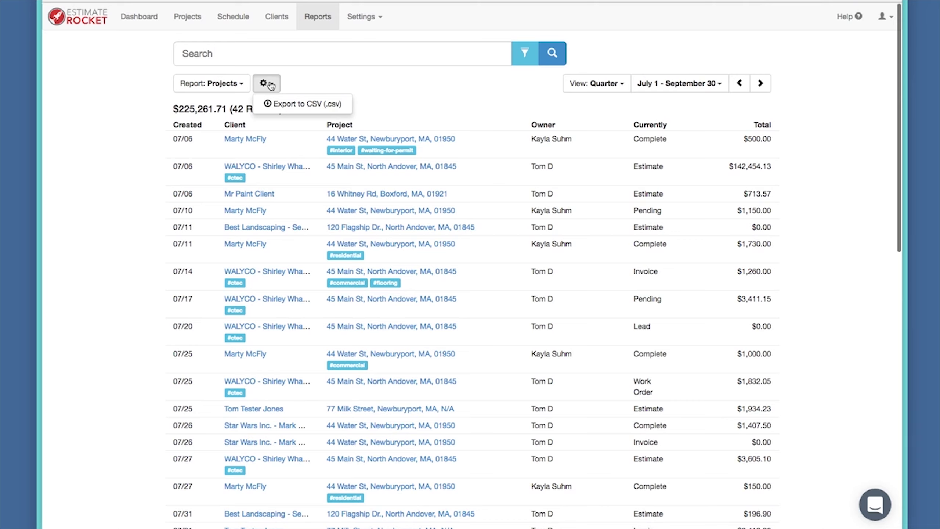
click(314, 107)
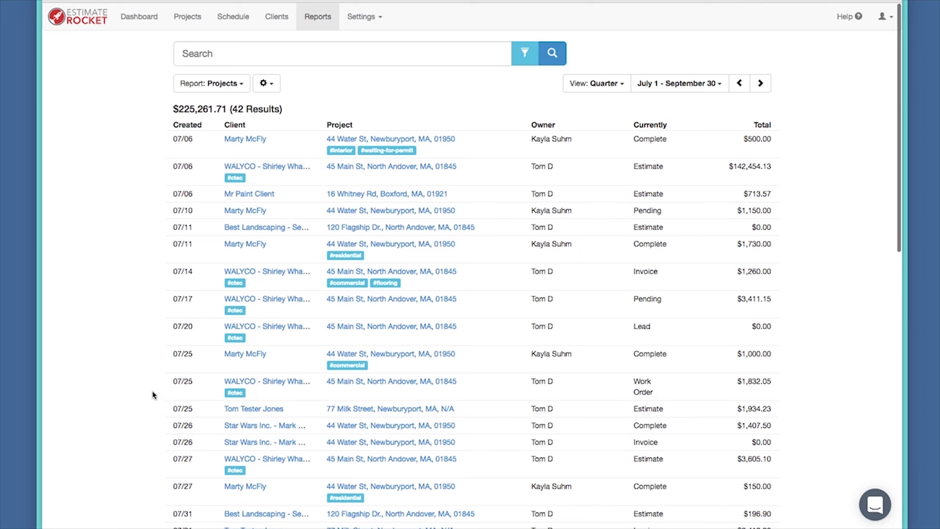
click(223, 85)
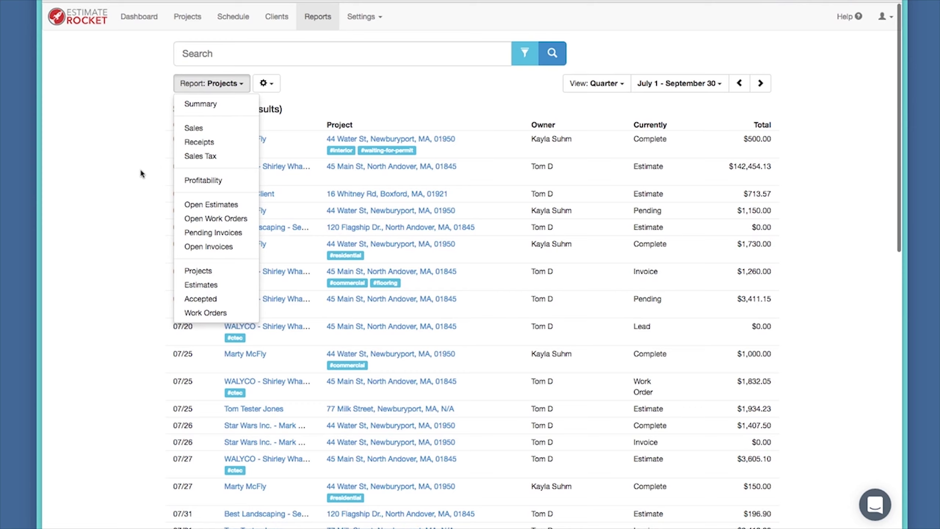
click(126, 174)
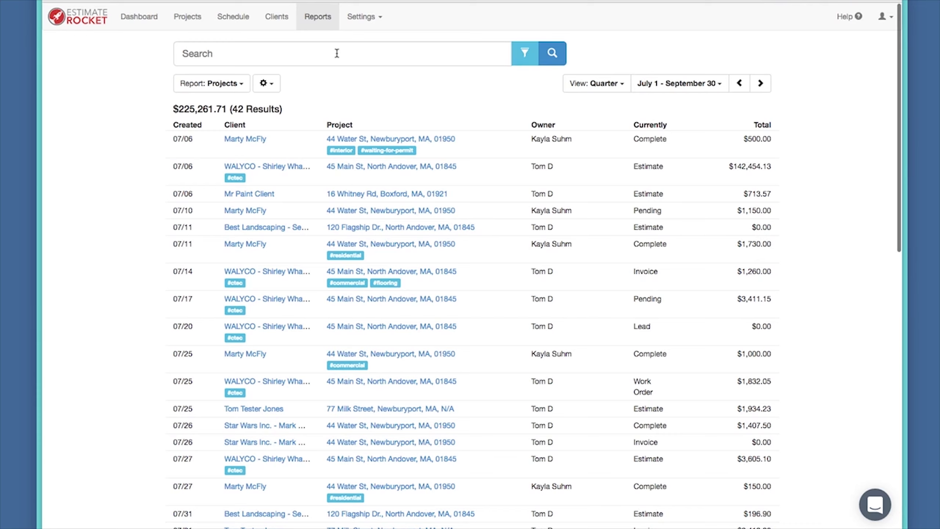
click(198, 55)
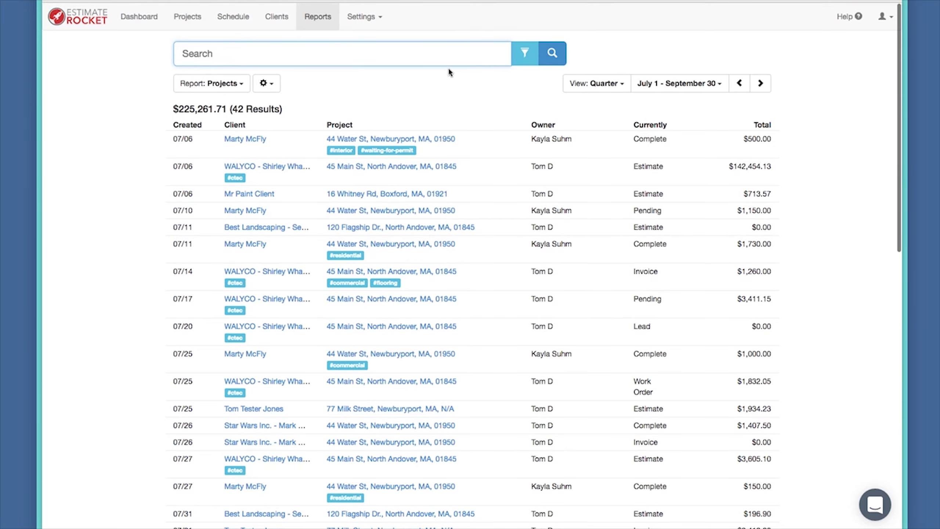
click(527, 59)
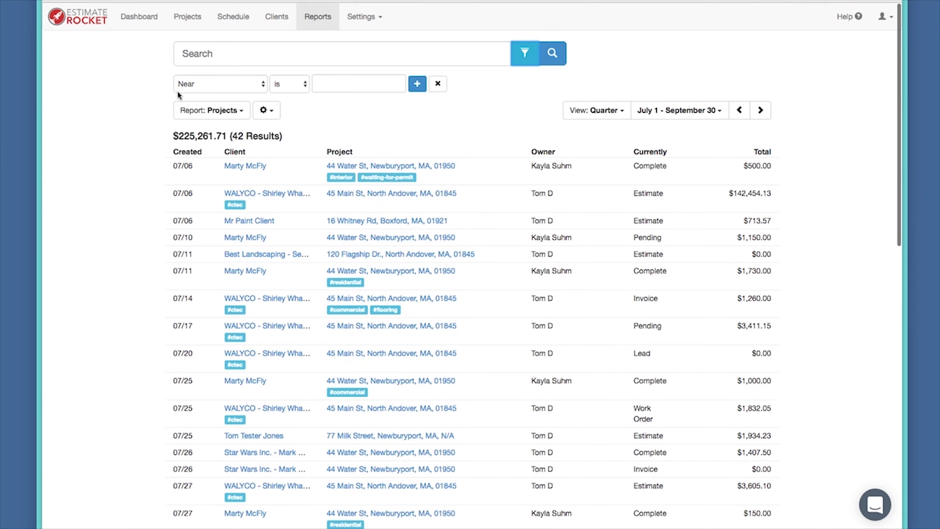
Step: Switch to the Summary report and filter it to projects with a total of more than 4999
click(235, 110)
click(200, 129)
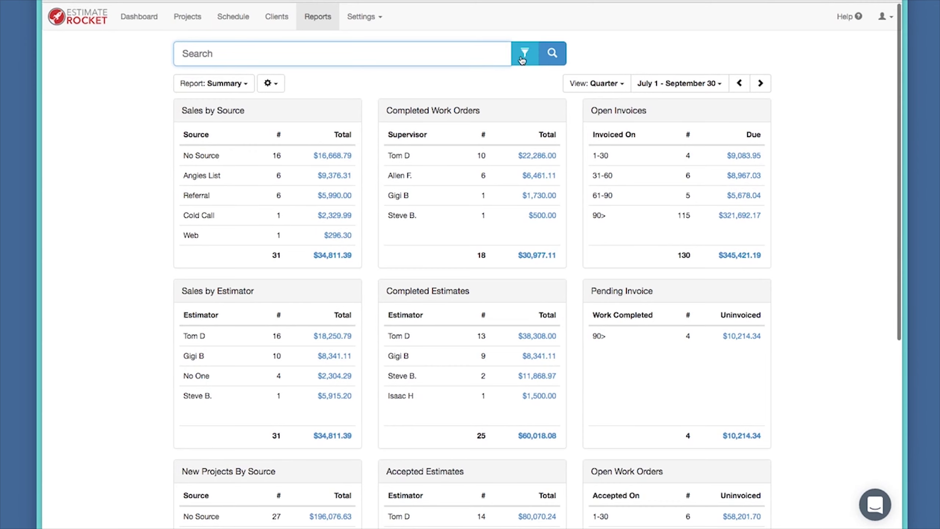
click(522, 59)
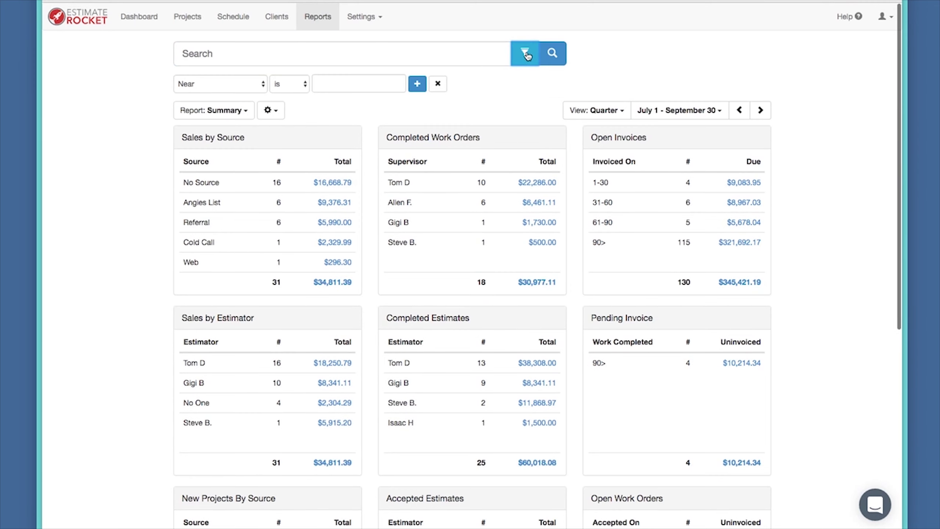
click(258, 86)
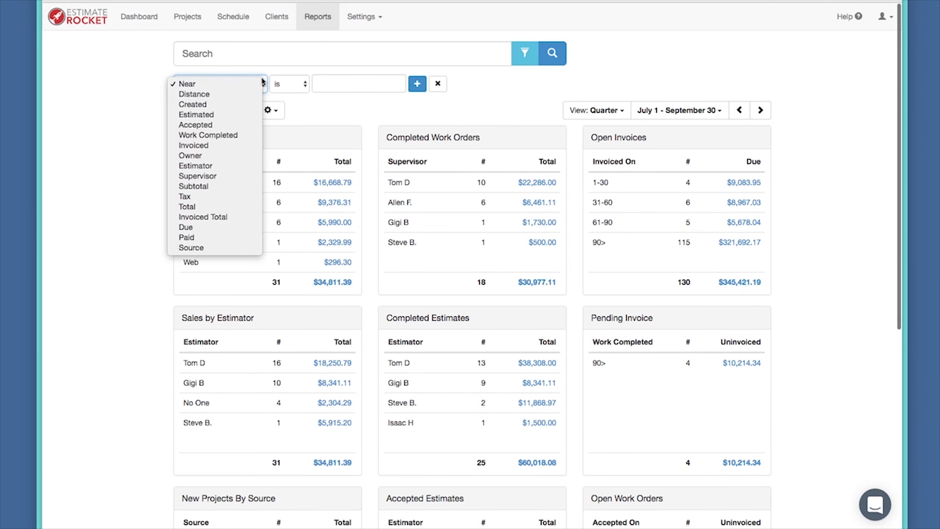
click(188, 207)
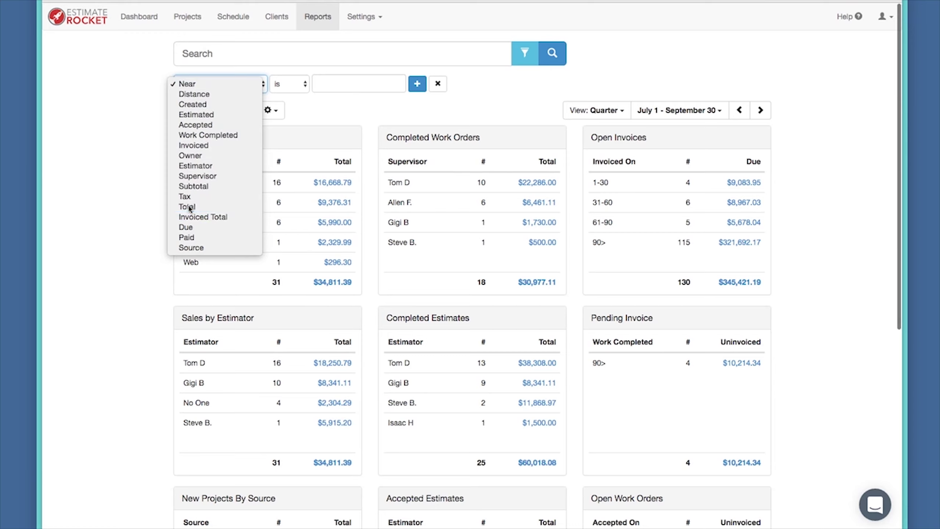
click(285, 84)
click(341, 88)
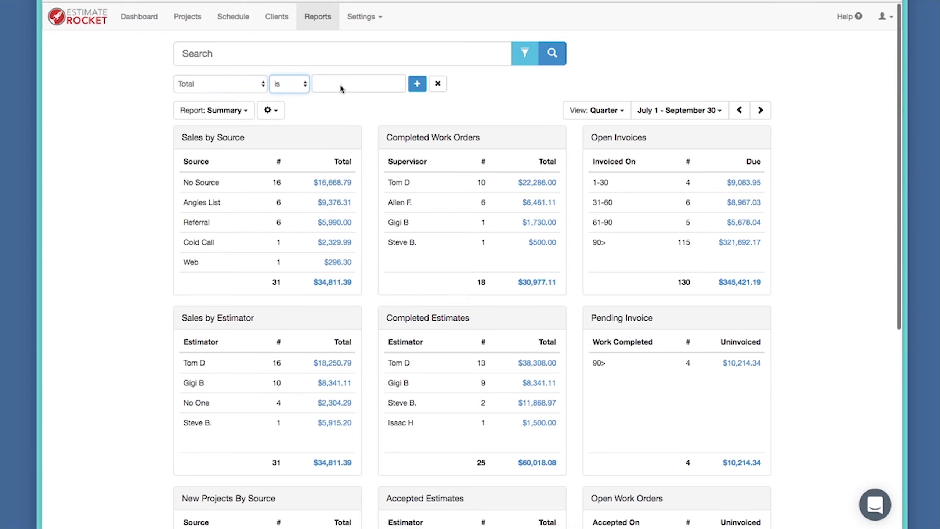
click(346, 85)
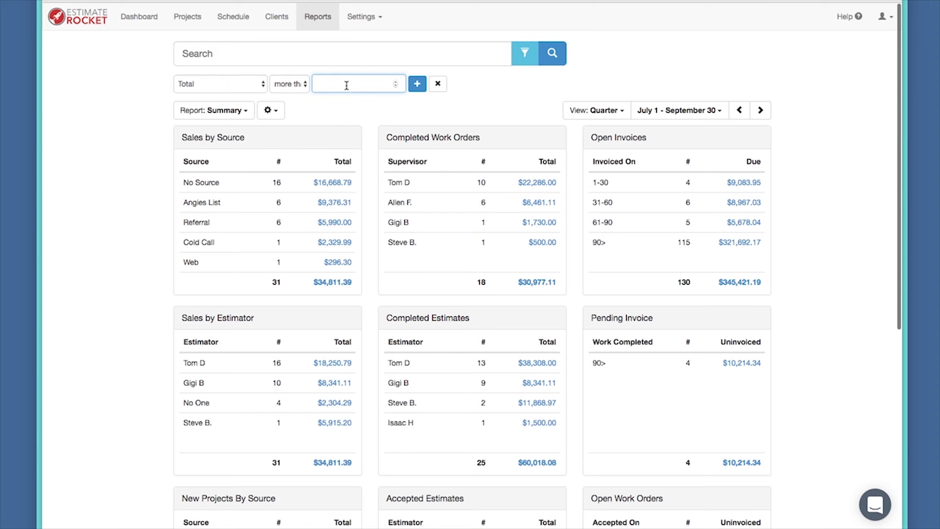
text(4999)
click(418, 84)
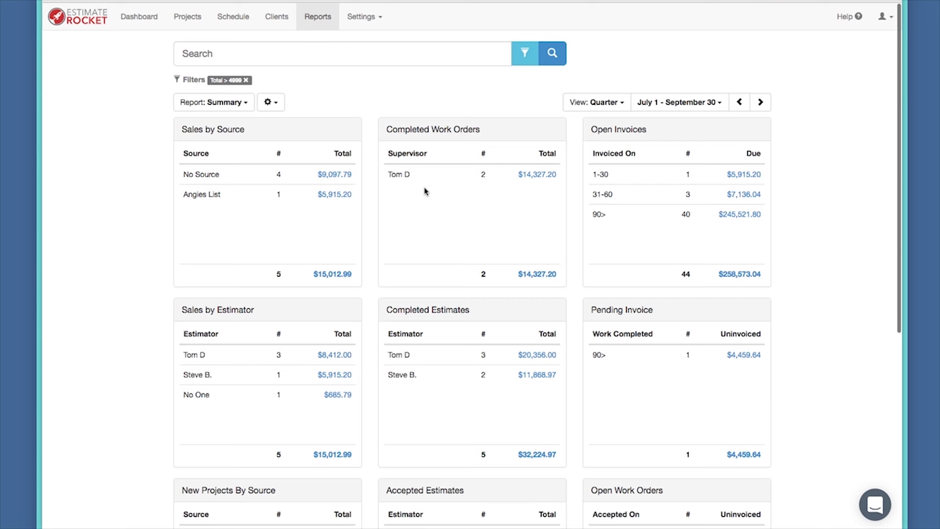
Step: Show the Summary report for the April 1 - June 30 quarter and look through the available filter fields
click(739, 102)
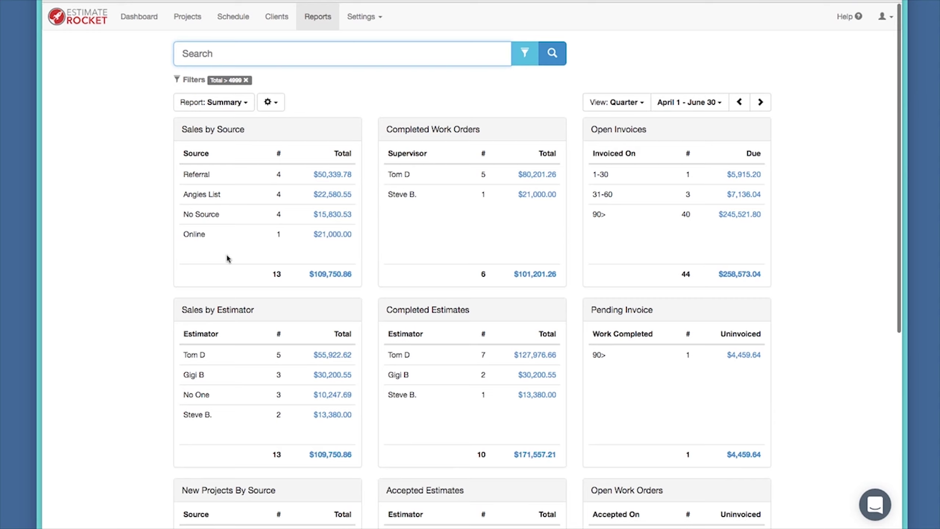
click(527, 55)
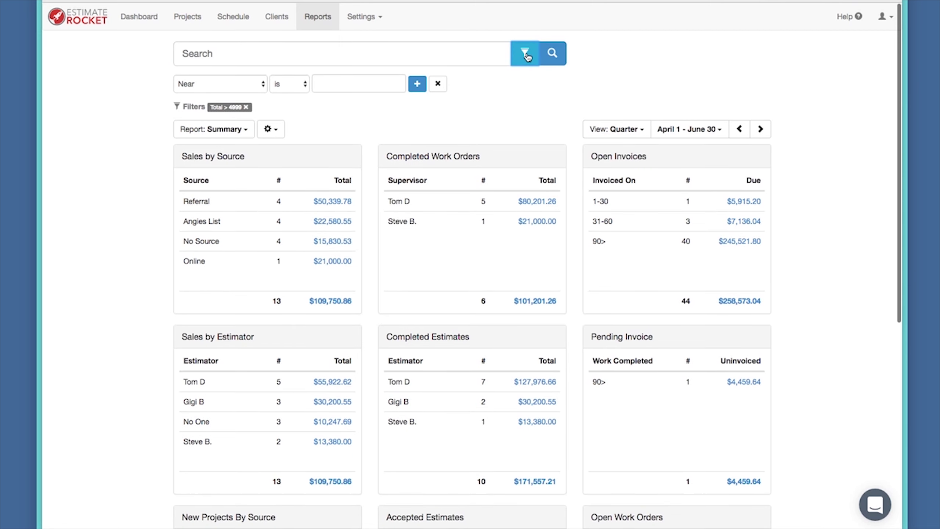
click(236, 85)
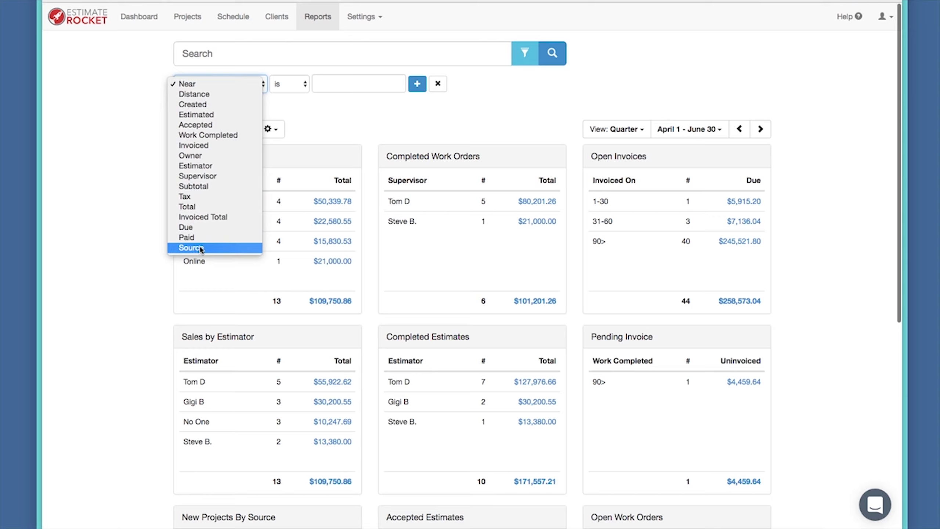
click(96, 248)
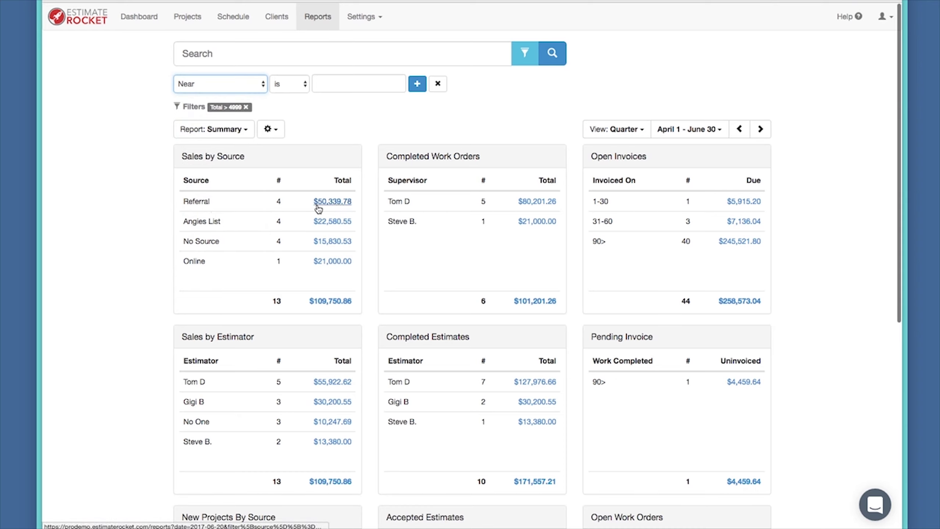
click(335, 225)
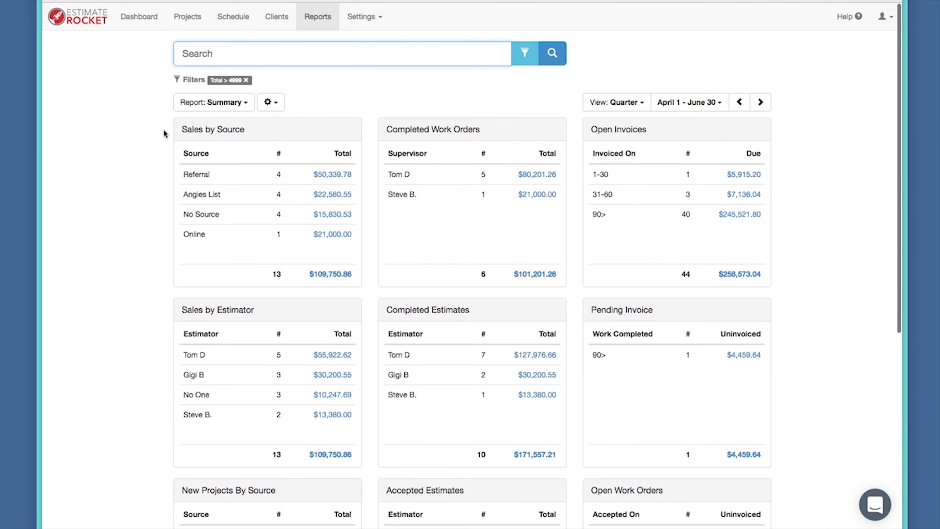
Step: Add a second filter to the Summary report for projects estimated before 08/27/2017
click(526, 54)
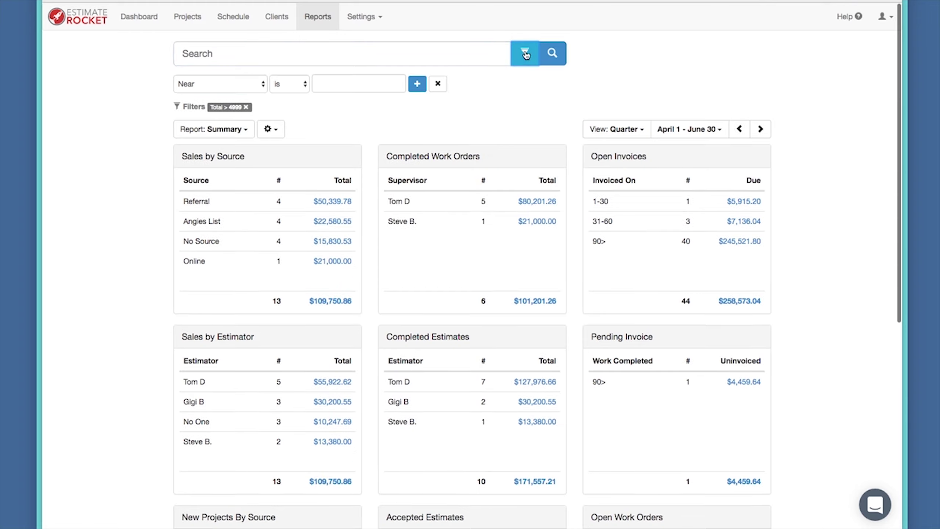
click(260, 84)
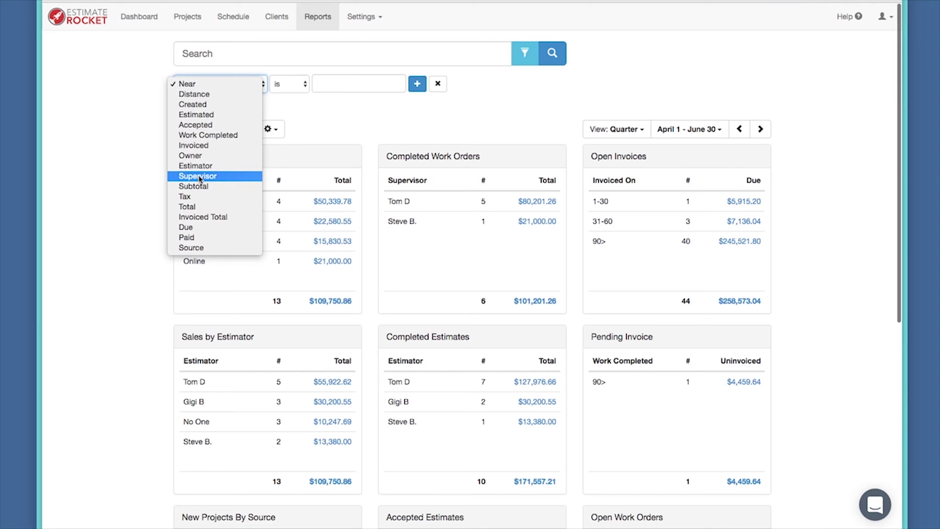
click(210, 118)
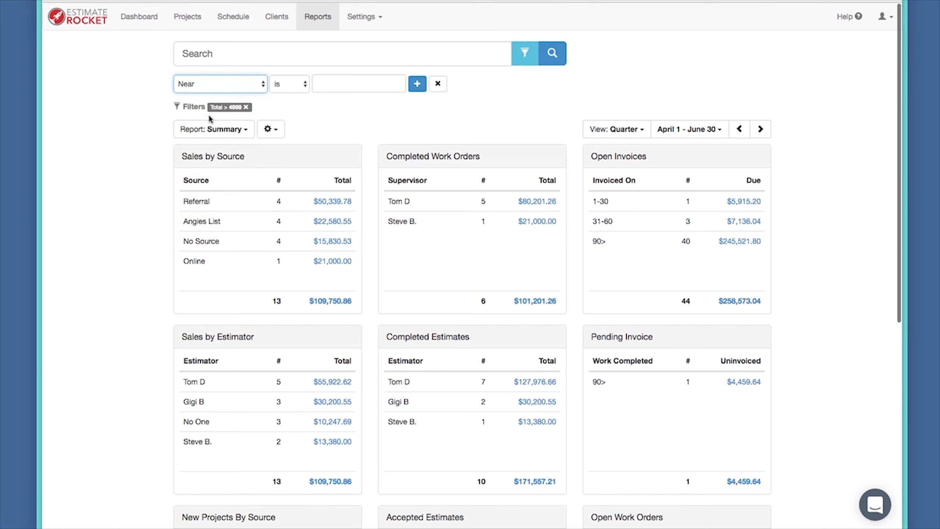
click(306, 83)
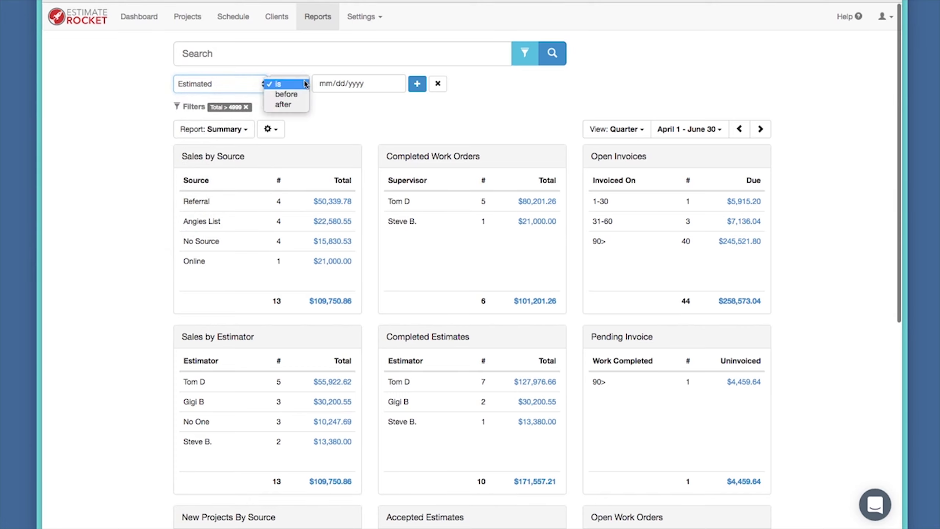
click(292, 94)
click(394, 84)
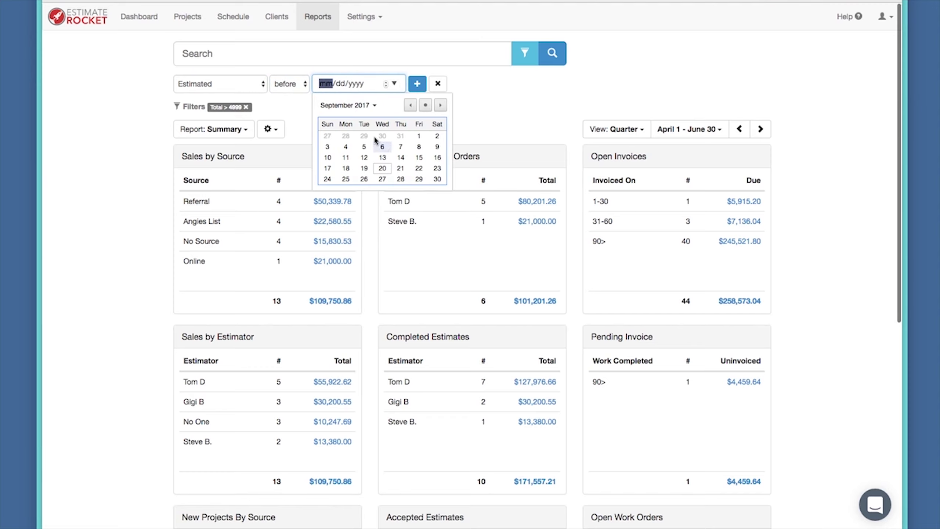
click(327, 136)
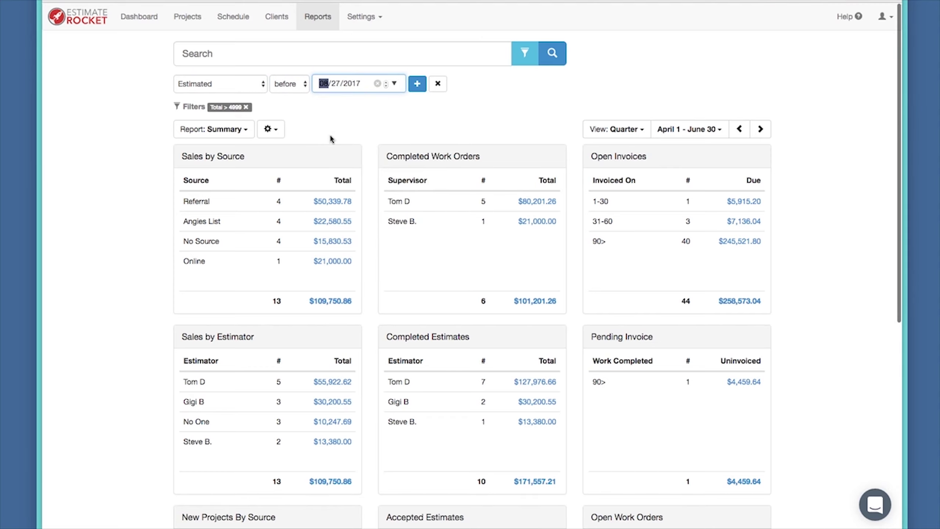
click(418, 85)
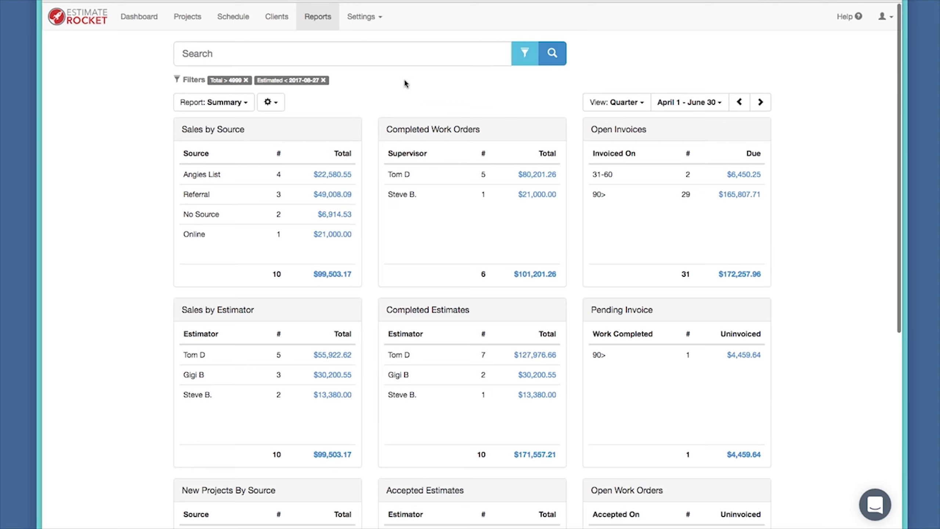
Step: Switch to the Profitability report with the total and estimated-date filters still applied
click(262, 50)
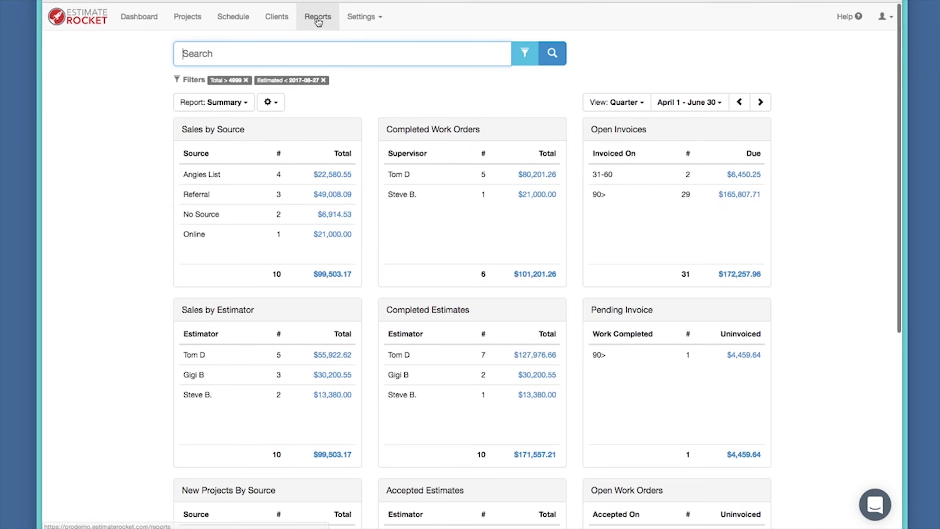
click(246, 104)
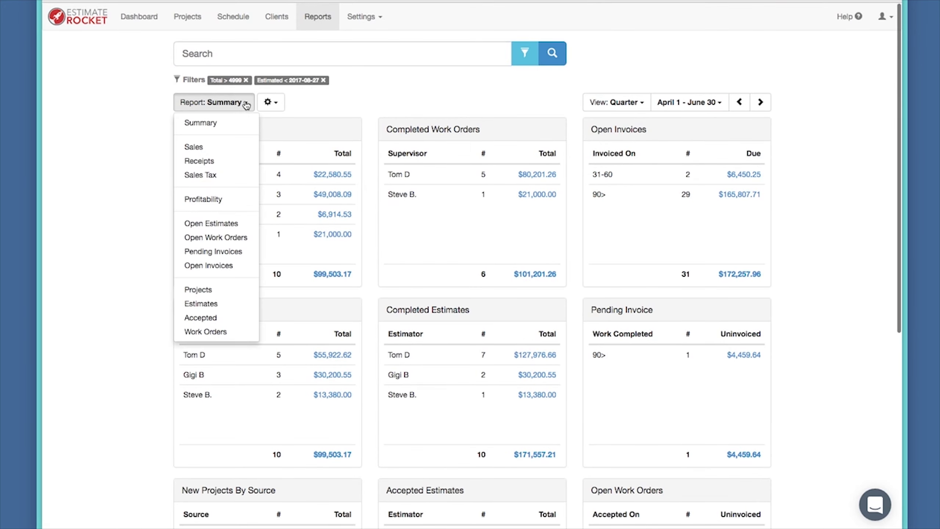
click(217, 199)
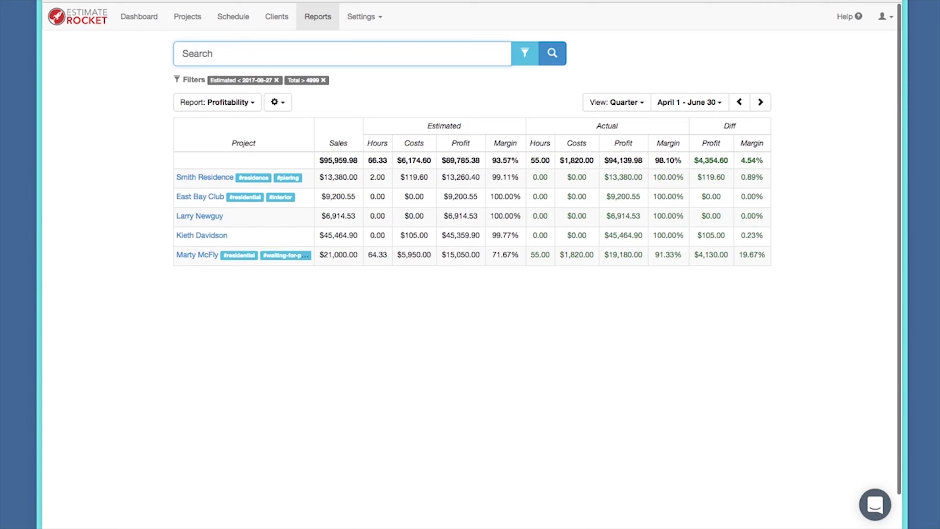
Step: Reopen the reports without filters and look through the Summary report's sales, estimates, invoices and work order sections
click(316, 17)
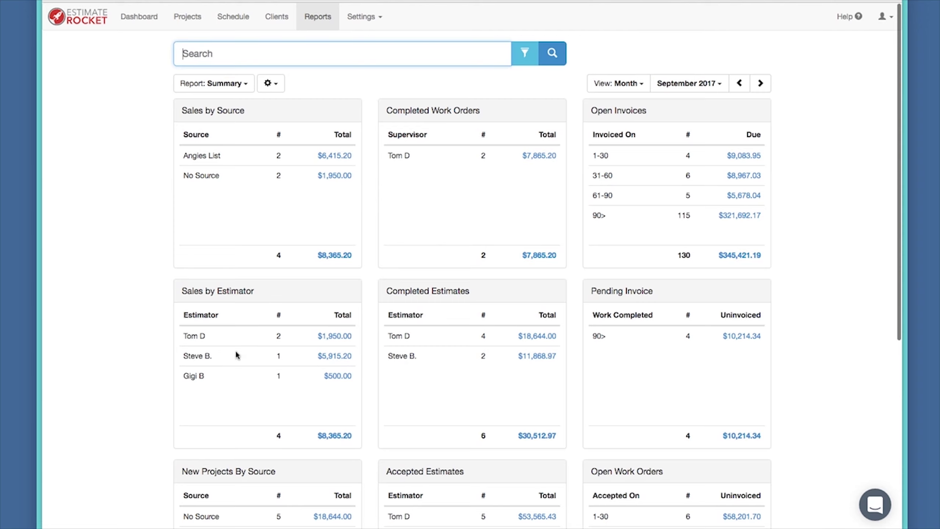
scroll(251, 387, down, 3)
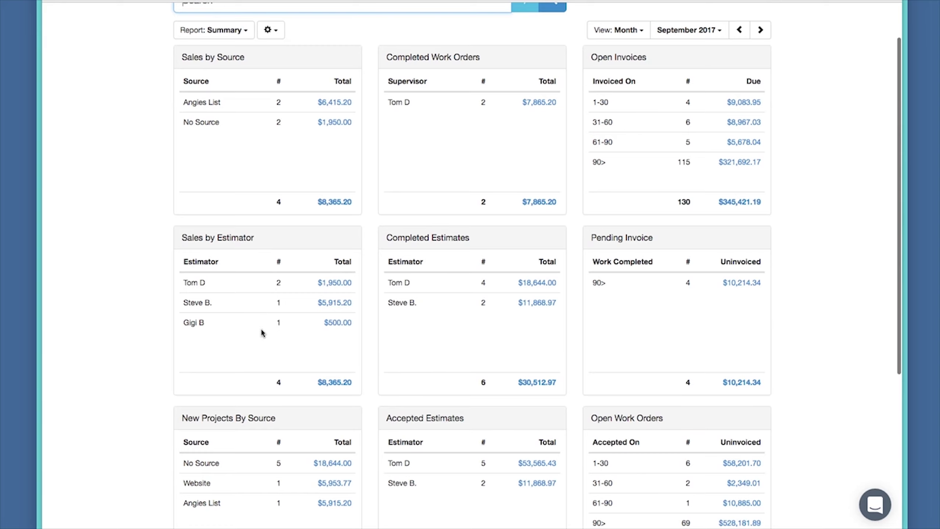
scroll(261, 330, down, 4)
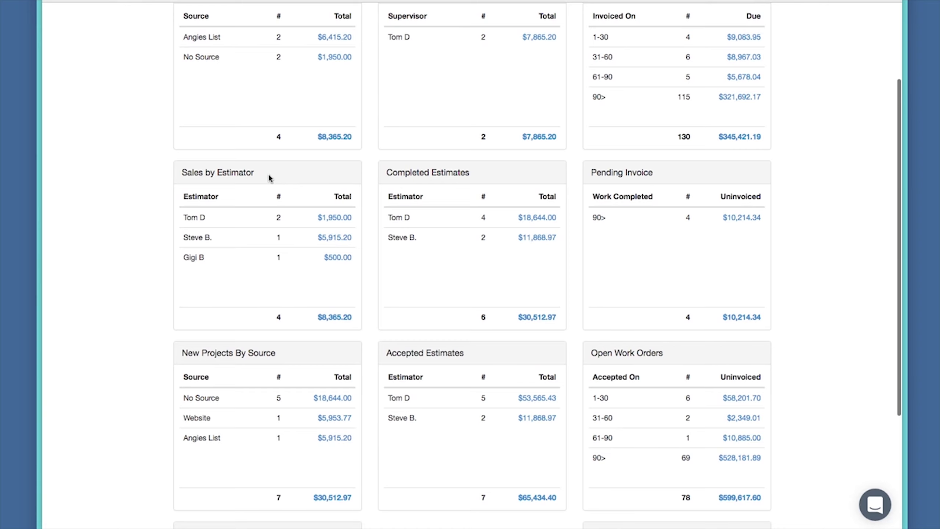
scroll(271, 176, up, 2)
scroll(272, 177, down, 3)
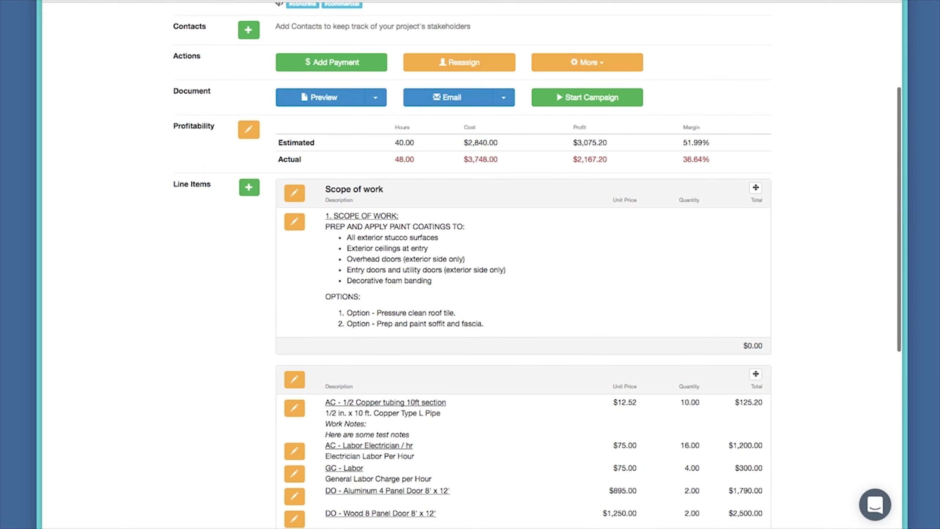
Step: List the active estimates pending completion and open the $277.34 Independent Corp estimate
scroll(318, 152, up, 5)
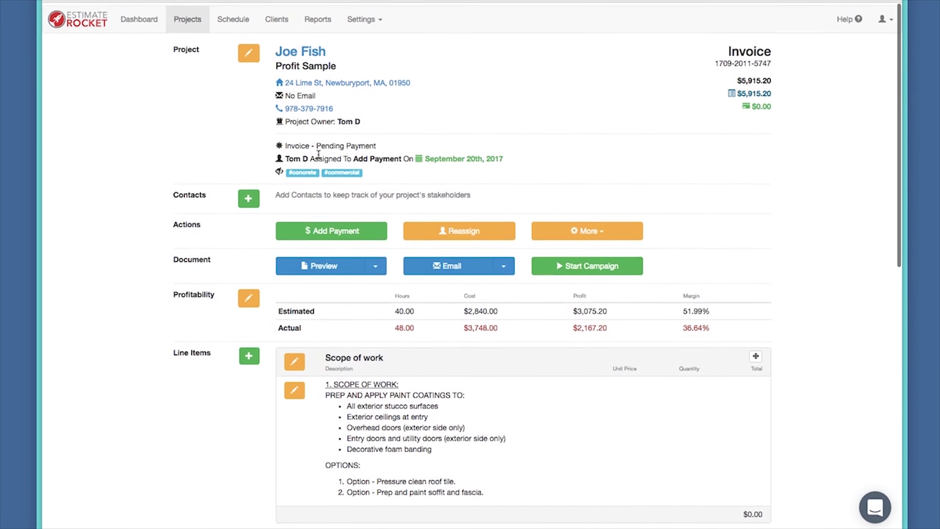
click(181, 22)
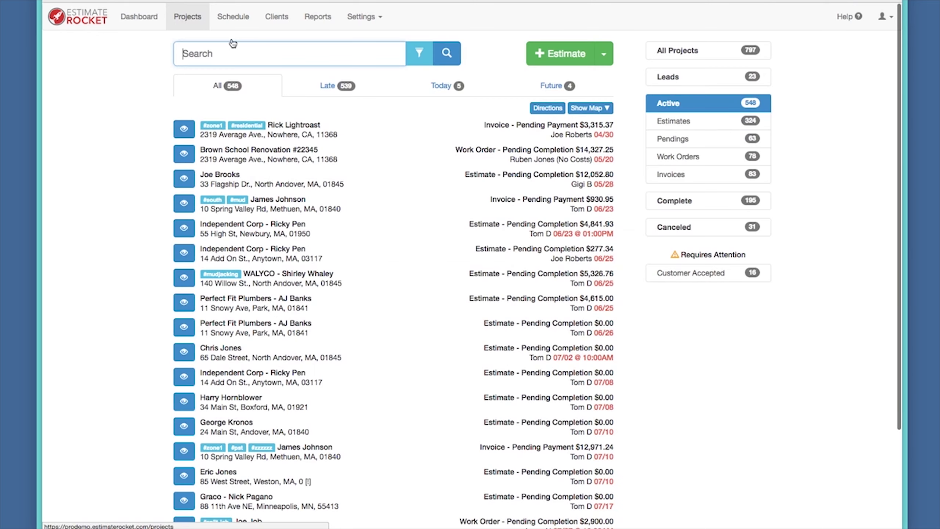
click(683, 131)
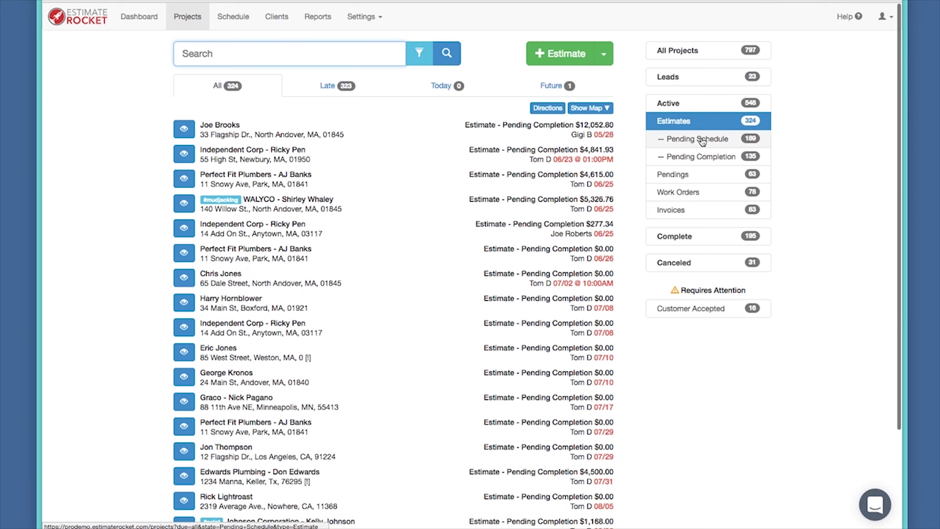
click(697, 159)
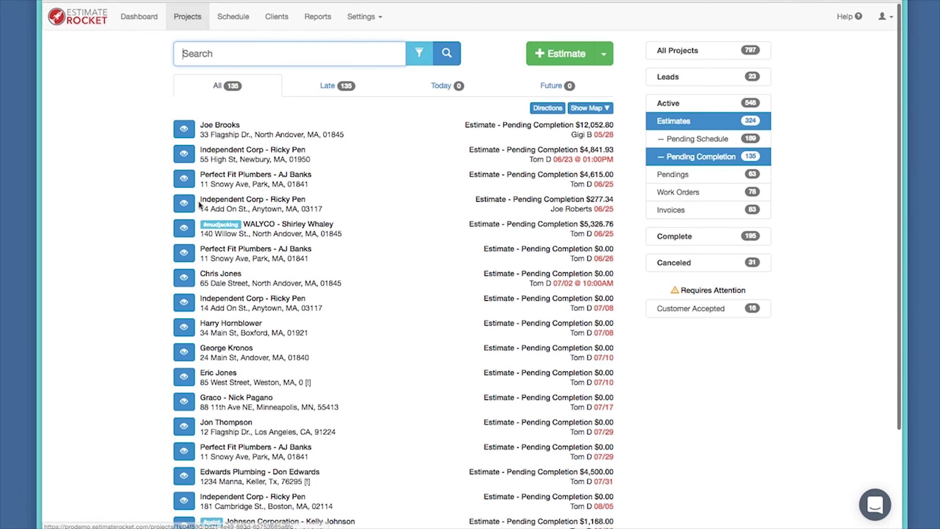
click(189, 205)
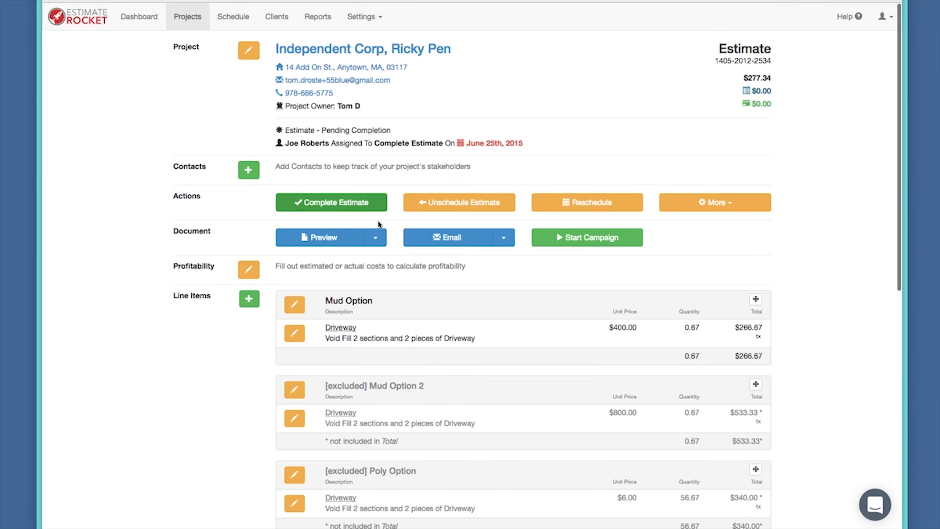
Step: Complete the Independent Corp estimate, choosing the second listed team member as the one who completed it
click(335, 204)
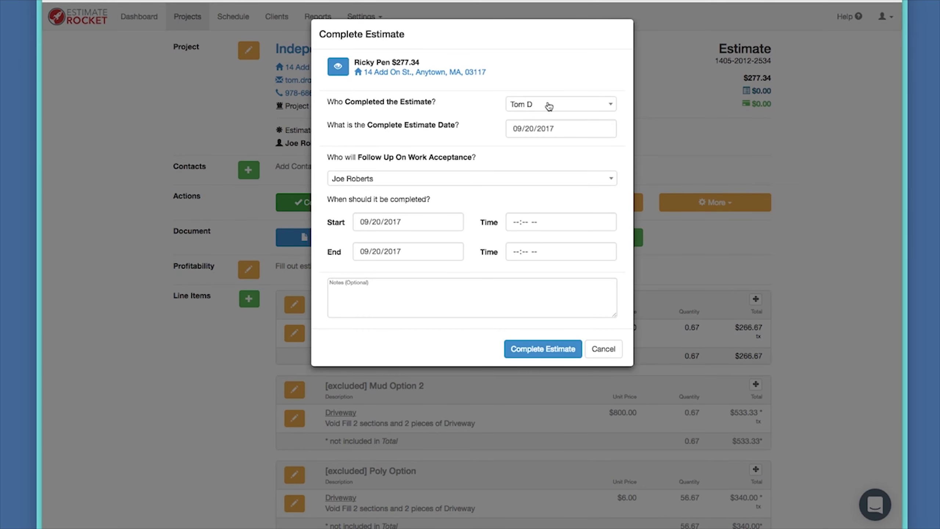
click(562, 108)
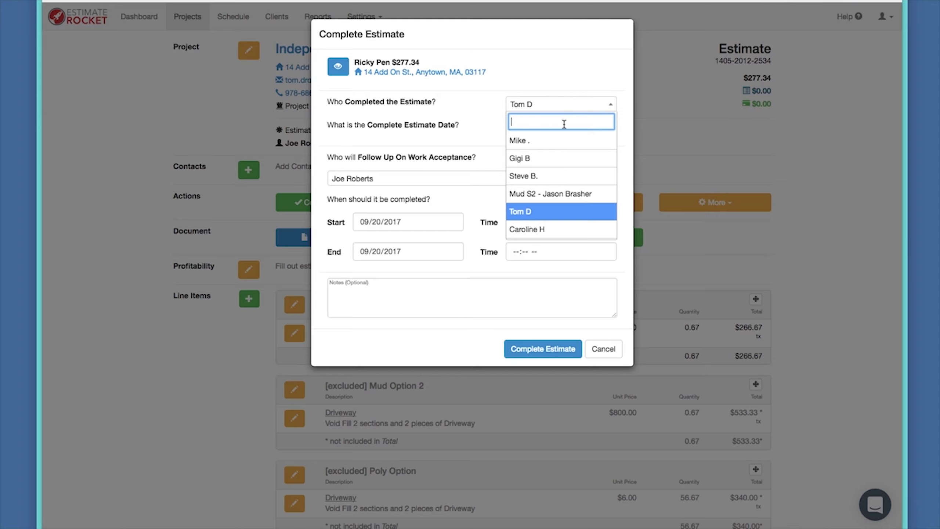
click(546, 177)
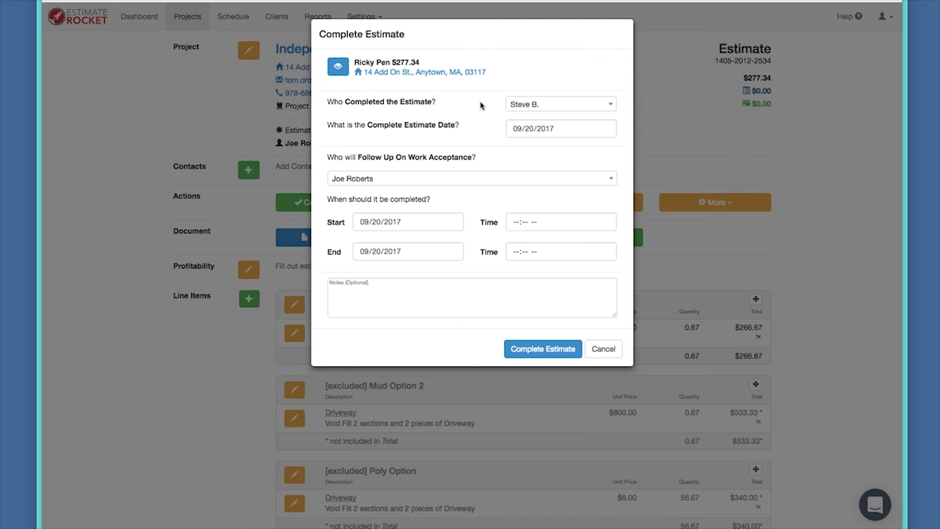
click(610, 106)
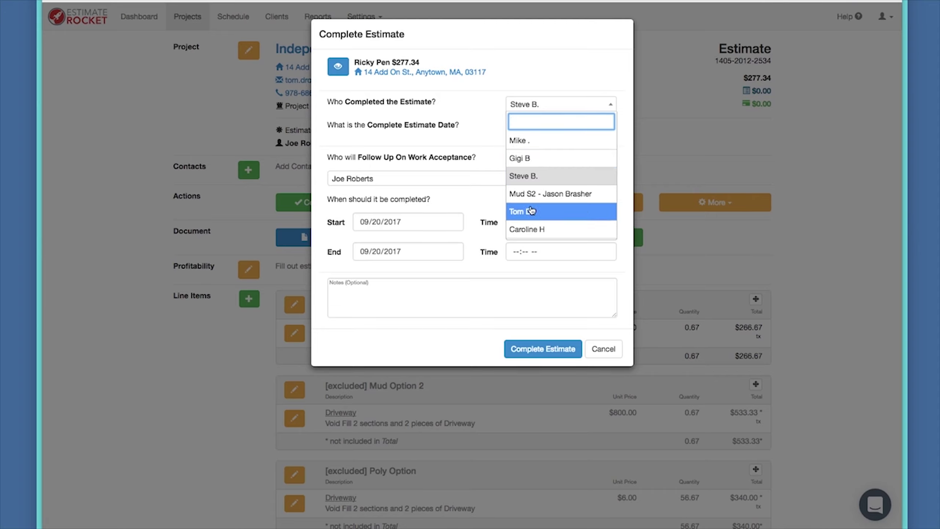
click(537, 159)
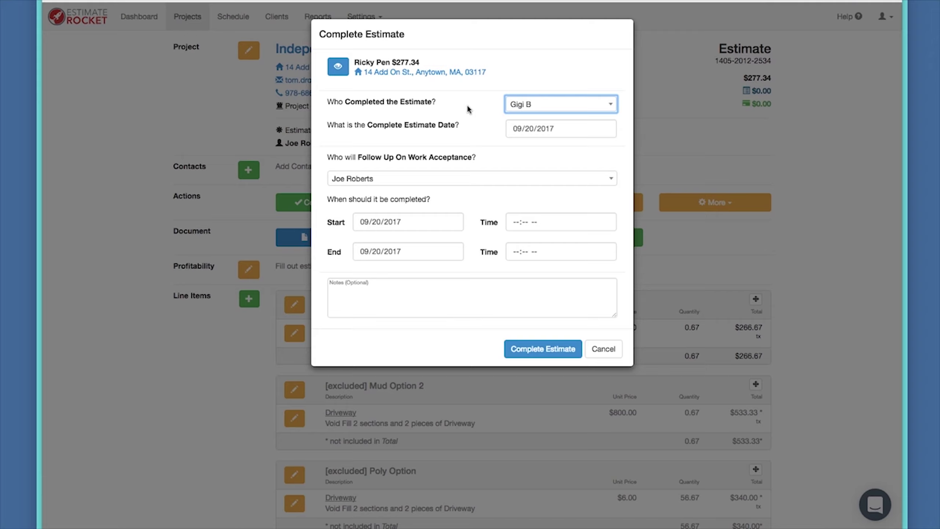
click(541, 353)
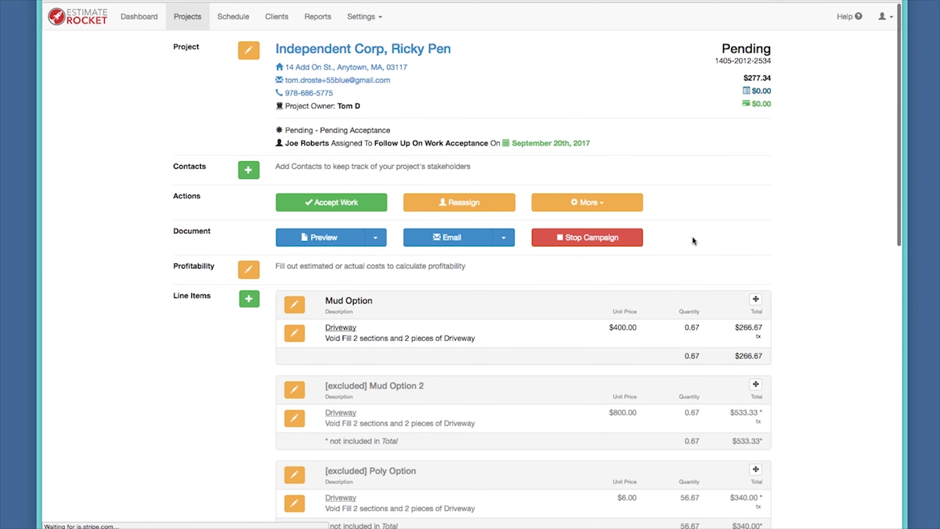
Step: Change the estimator in the project's history to the team member listed directly below the current one and save the update
click(593, 203)
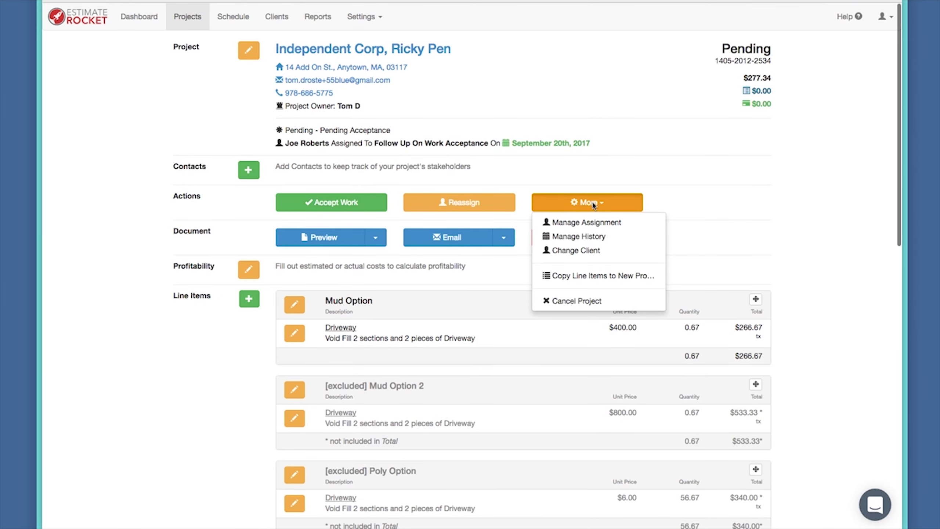
click(598, 238)
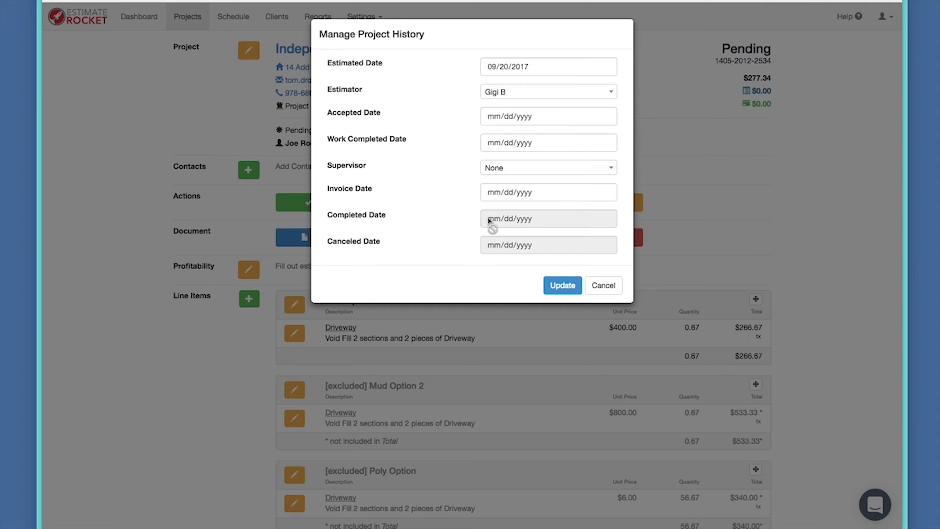
click(611, 92)
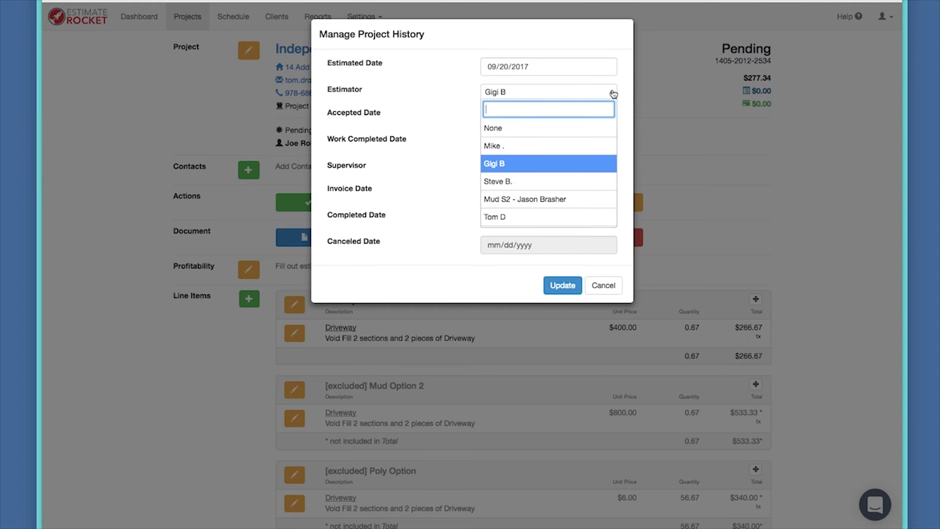
click(515, 183)
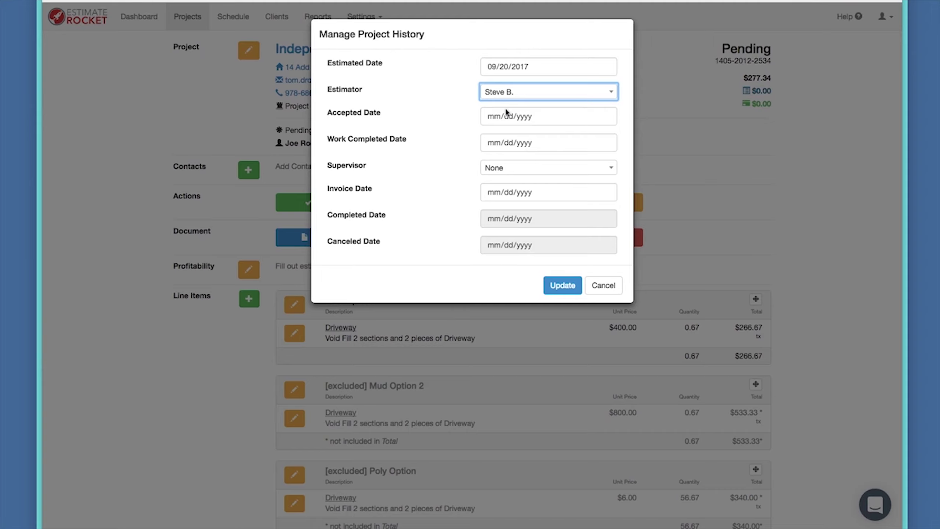
click(565, 289)
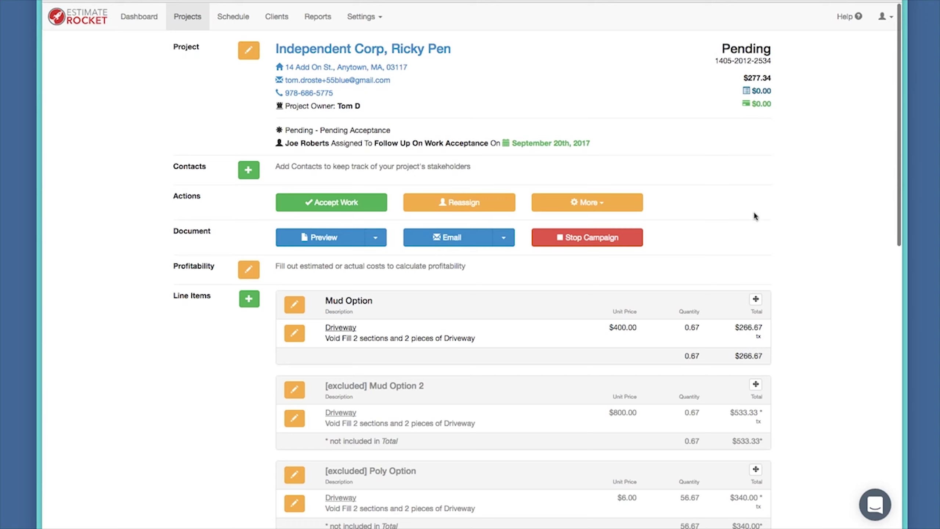
Step: Review the project's history and the Accept Work form, closing both without making changes
click(590, 207)
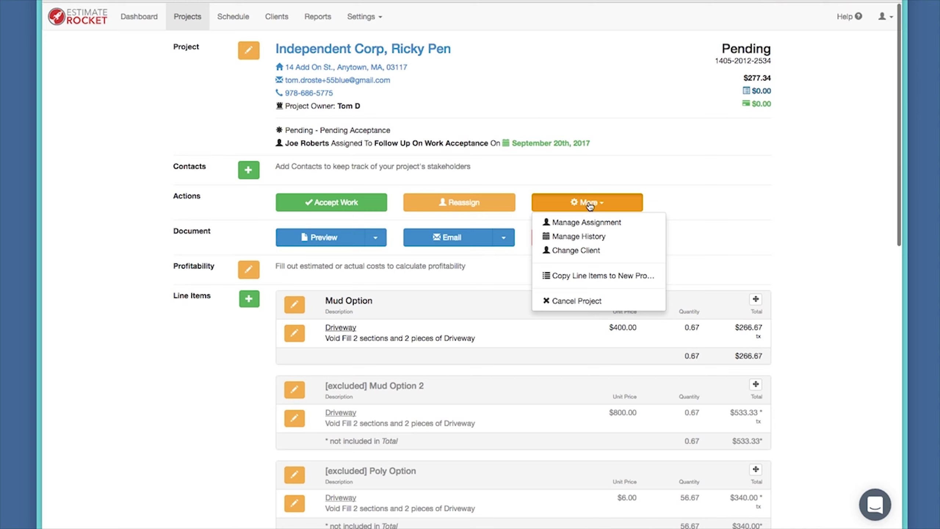
click(601, 237)
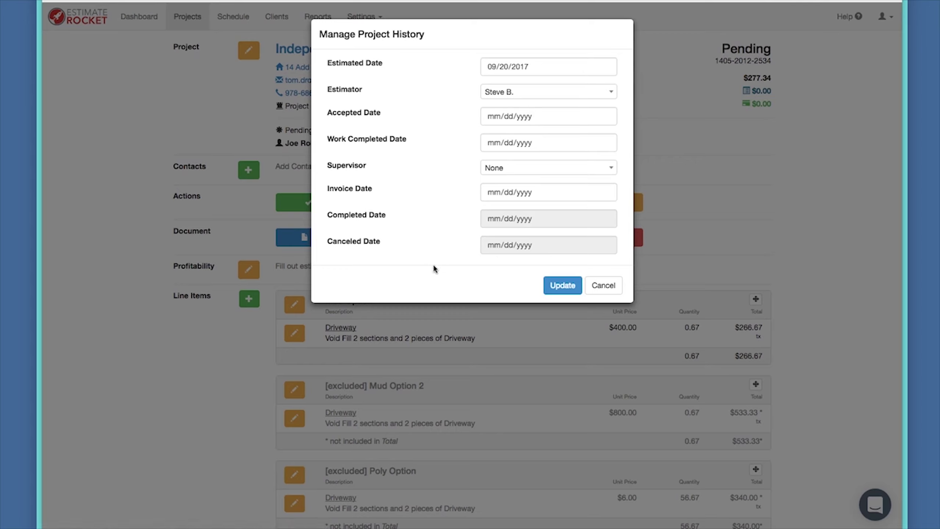
click(604, 285)
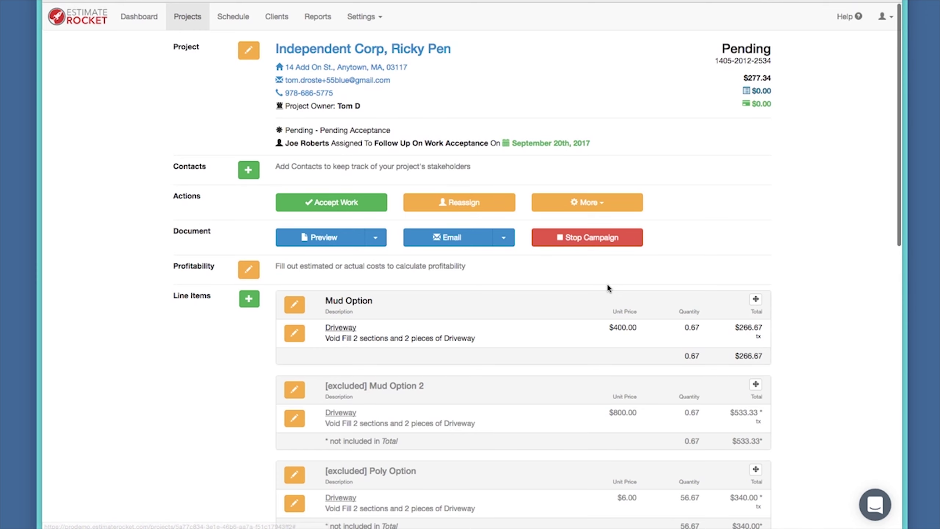
click(342, 204)
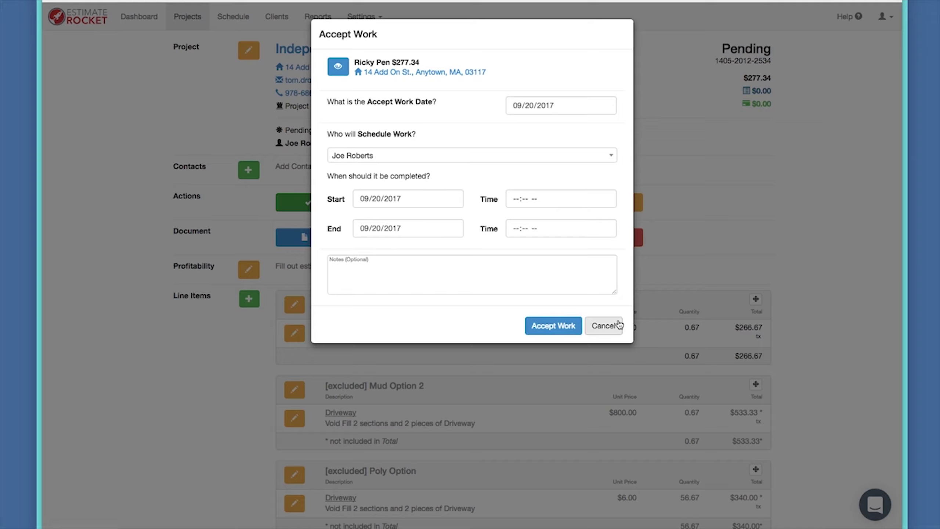
click(607, 325)
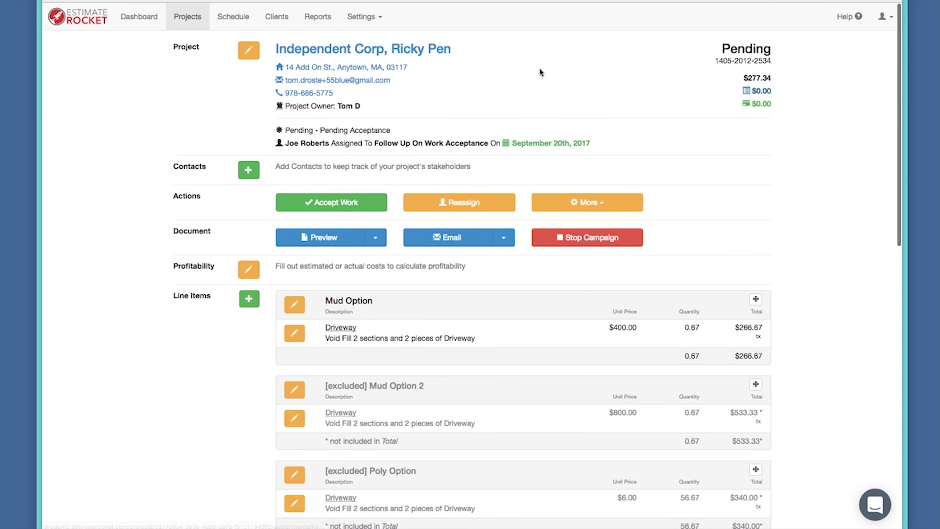